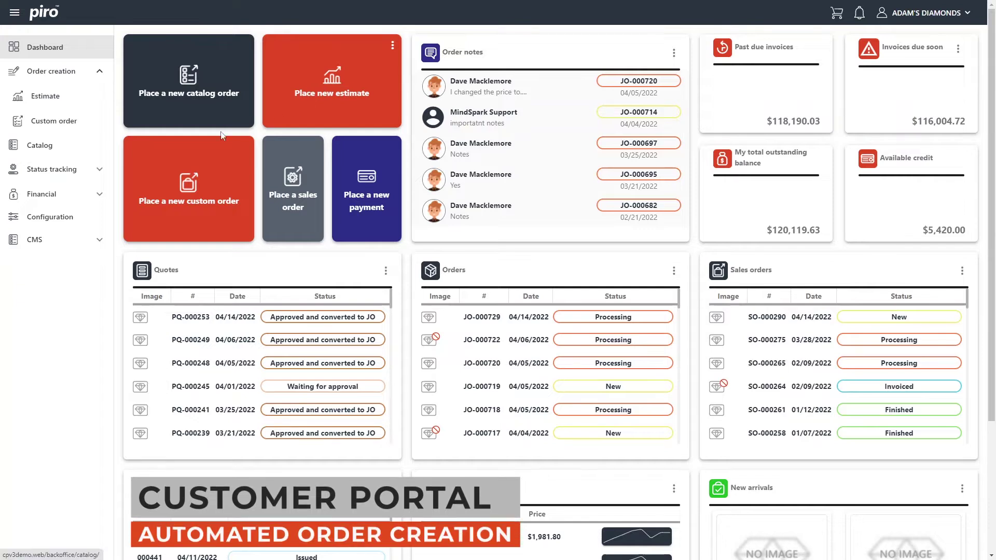
# Look at the catalog order page, then start a new estimate order from the Dashboard.
pyautogui.click(192, 76)
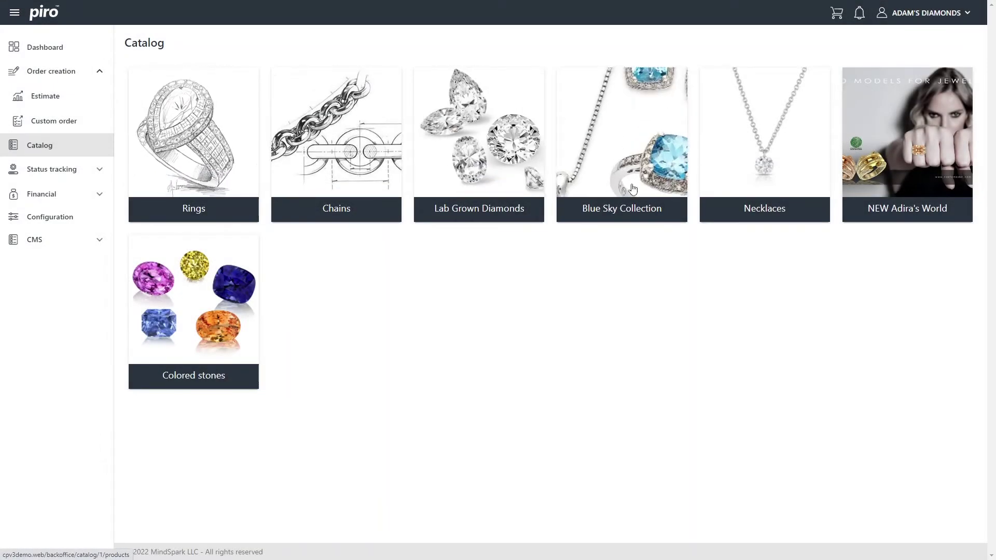
pyautogui.click(42, 47)
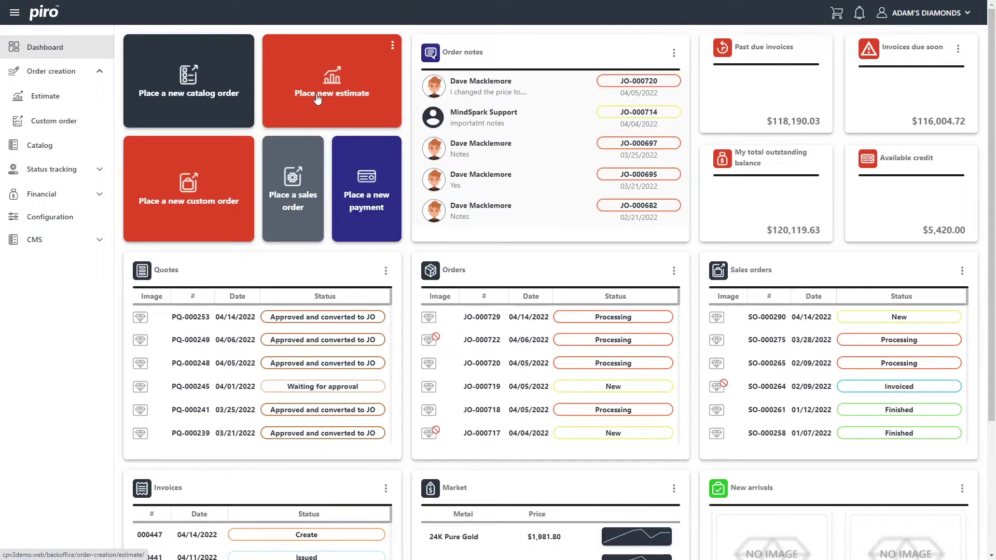
pyautogui.click(342, 92)
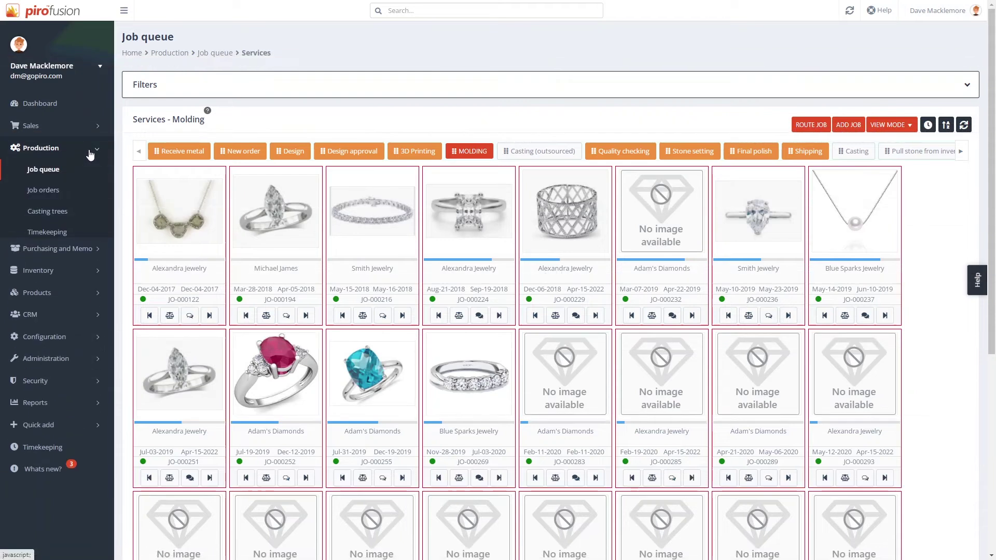
# Bulk-change price quote PQ-000247 to 'Approved and converted to JO', creating job order JO-000730.
pyautogui.click(95, 129)
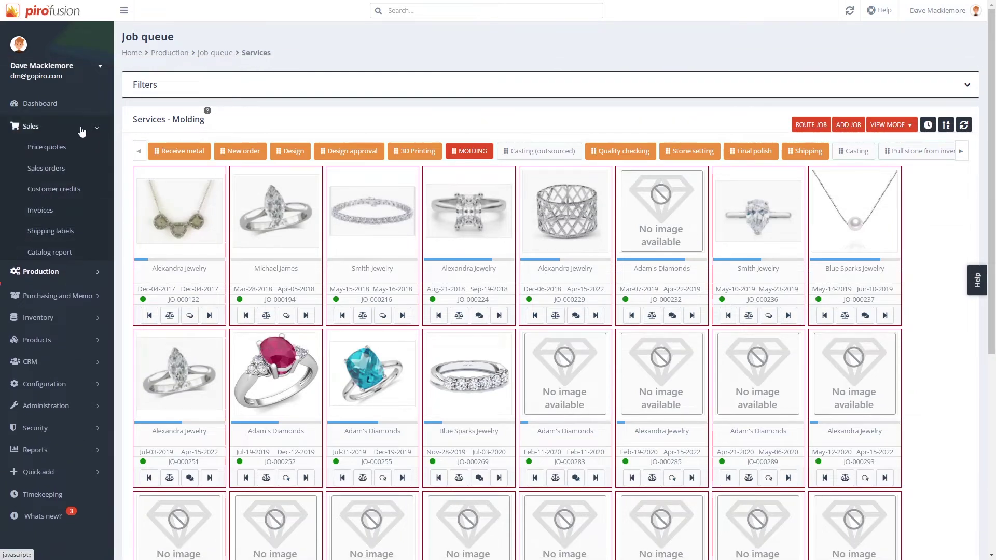
pyautogui.click(48, 150)
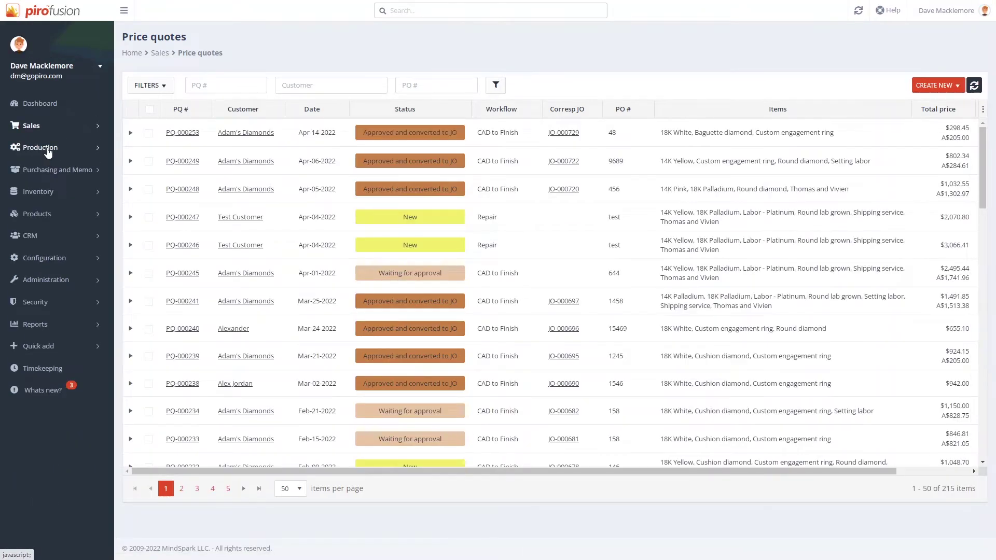
pyautogui.click(149, 218)
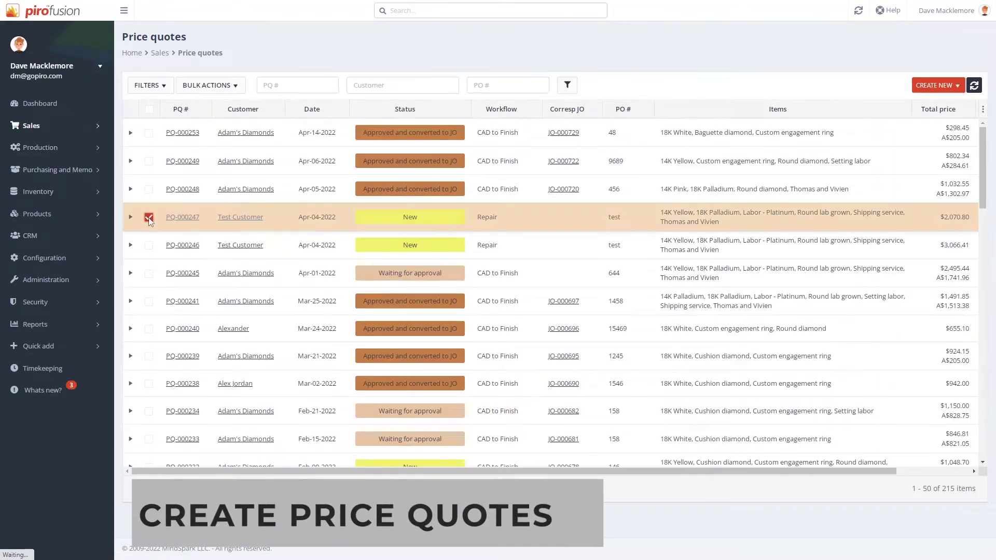
pyautogui.click(237, 88)
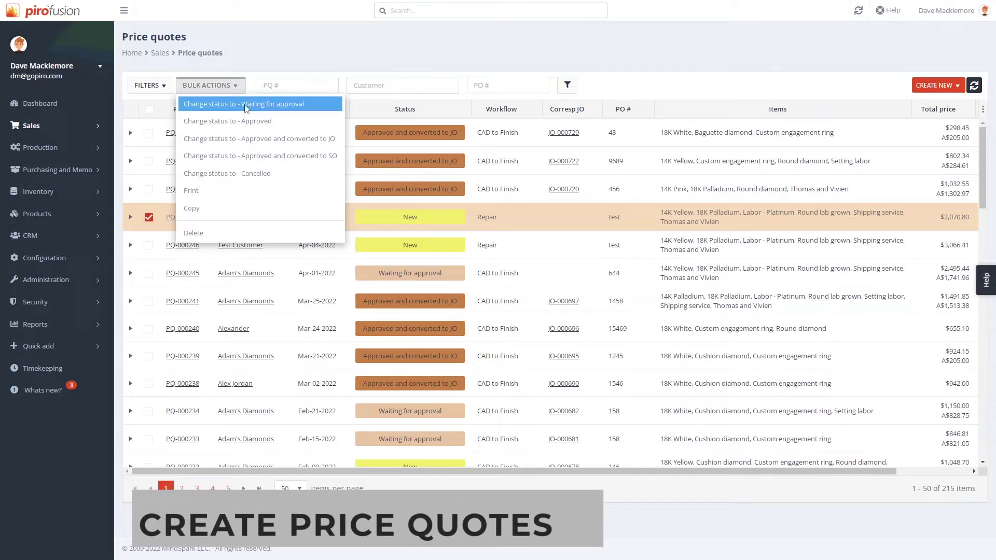
pyautogui.click(239, 138)
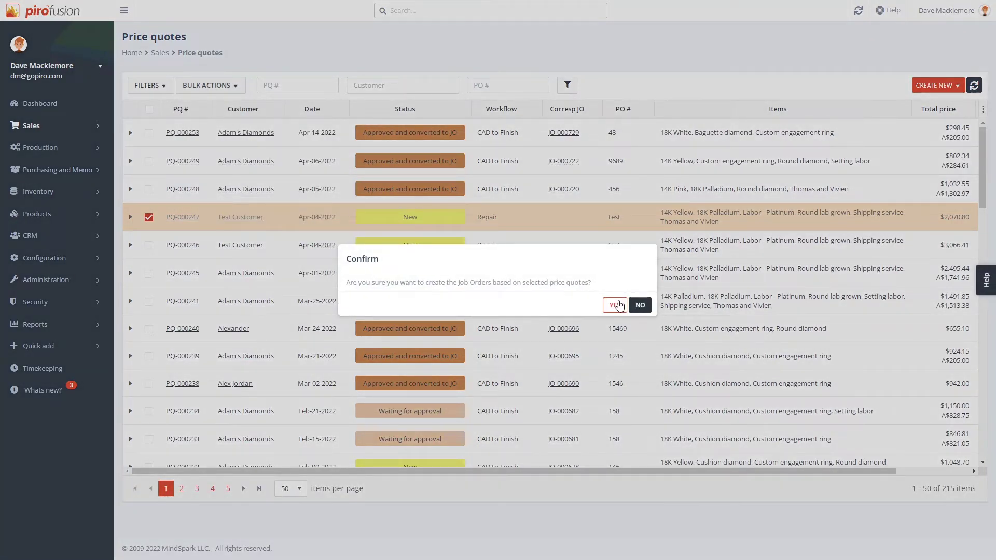
pyautogui.click(617, 305)
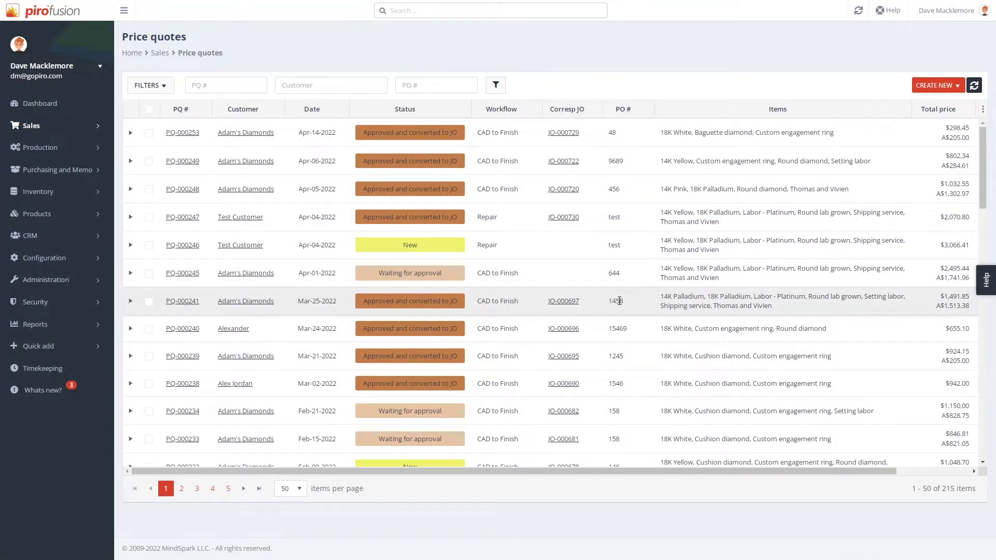
pyautogui.click(36, 125)
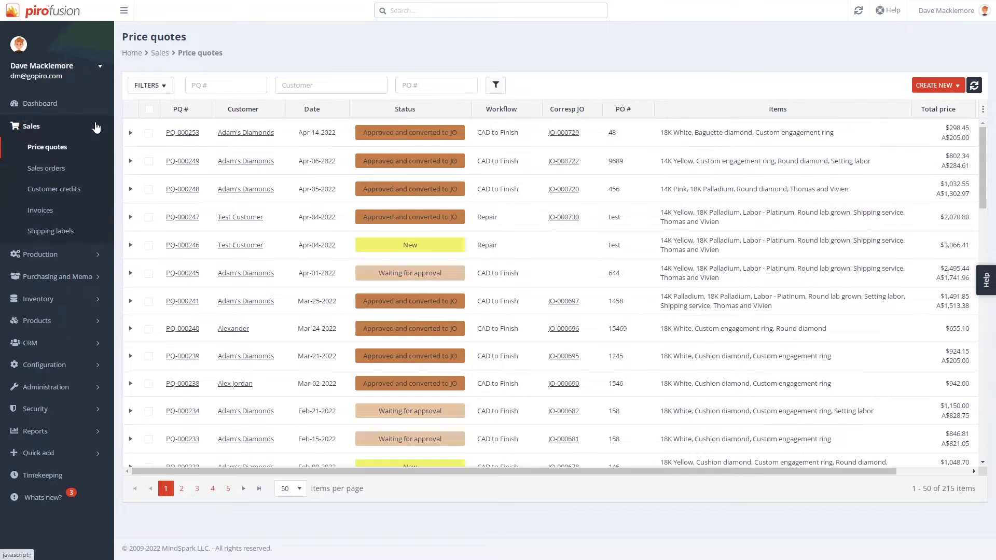
# Open the Sales orders list and check which new sales order types are available.
pyautogui.click(51, 169)
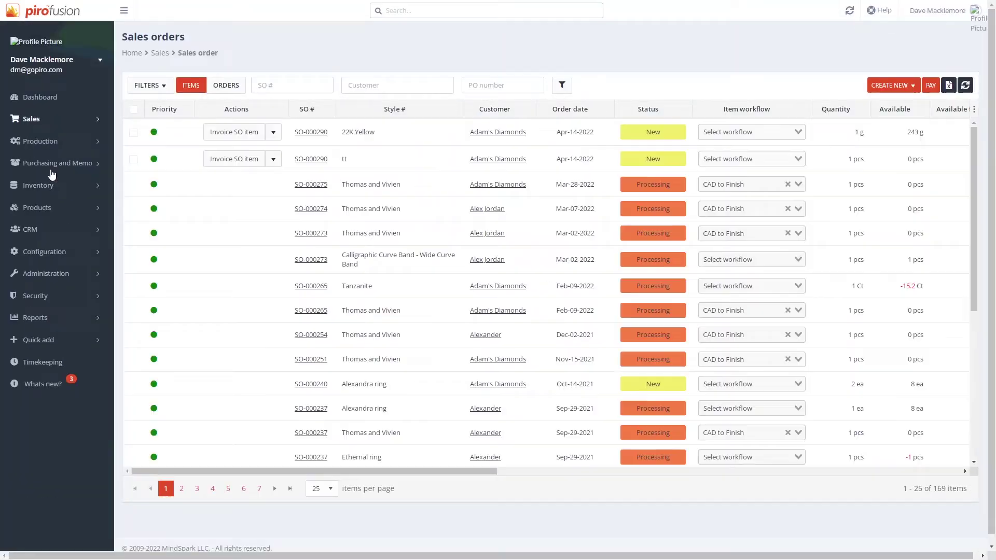
pyautogui.click(917, 87)
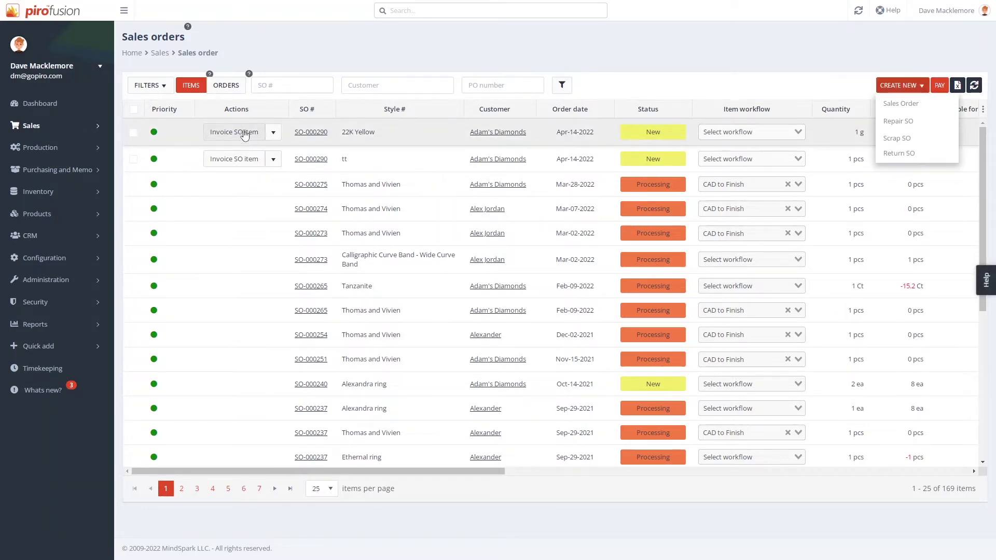
pyautogui.click(272, 112)
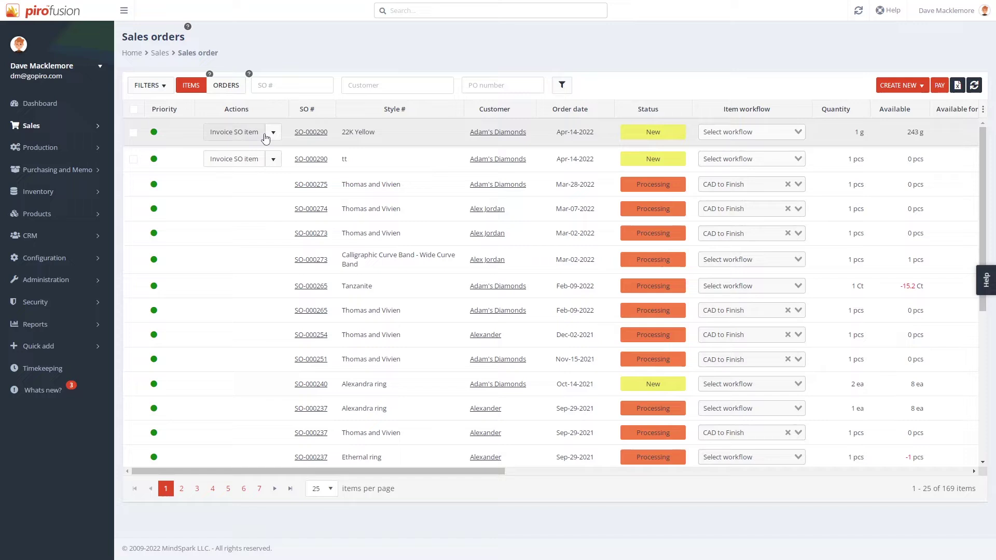
# Apply 'Manufacture & pull stock items' to both SO-000290 items, making them Processing.
pyautogui.click(133, 133)
pyautogui.click(133, 158)
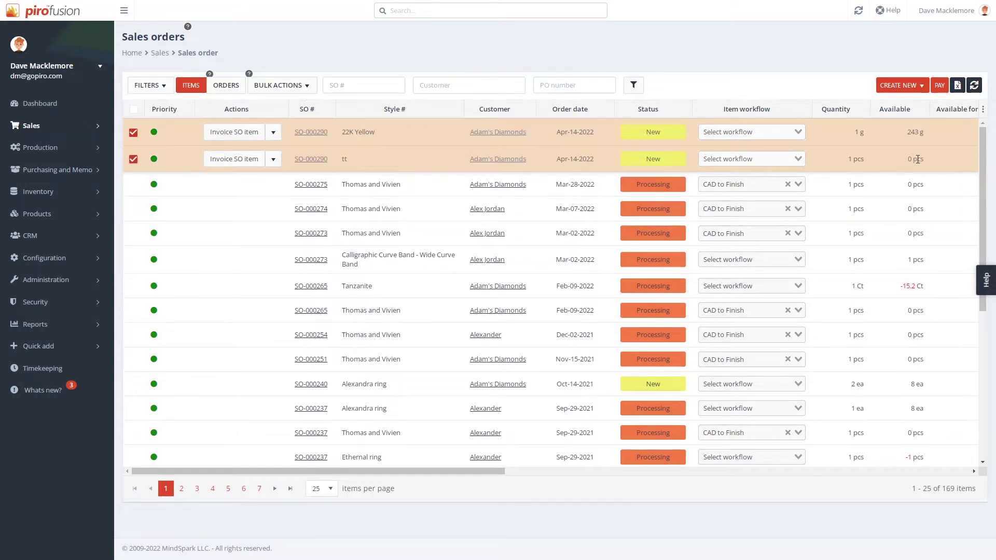
pyautogui.click(273, 159)
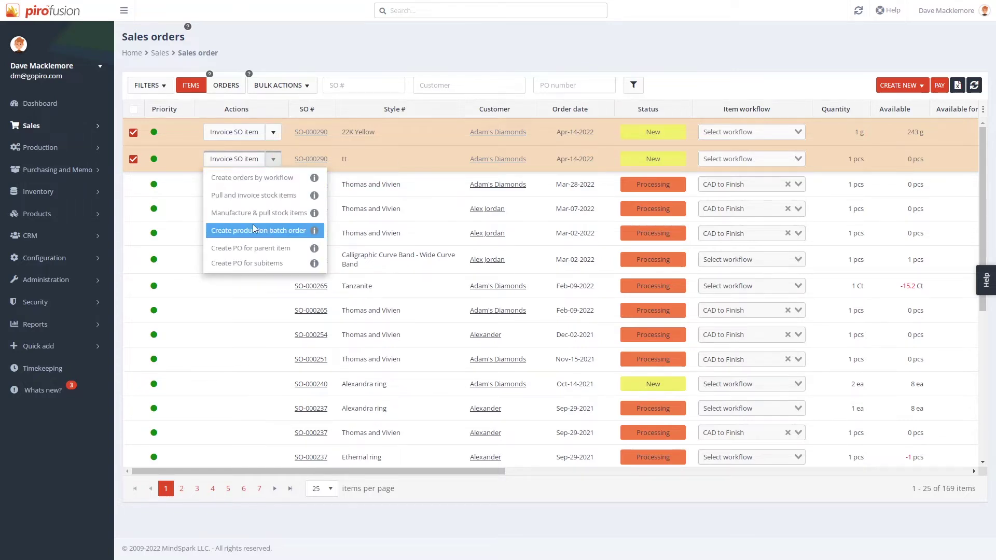
pyautogui.click(262, 215)
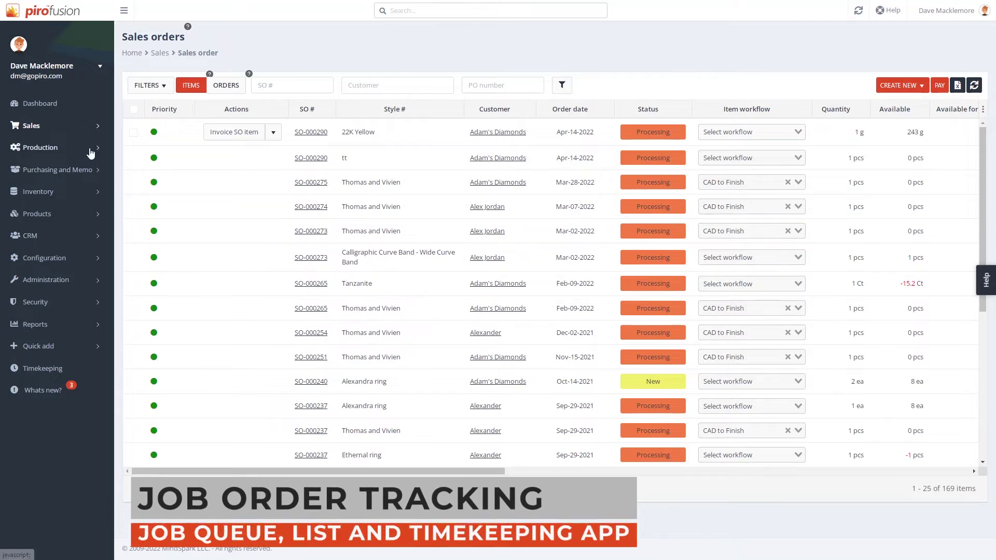
# Open the job queue and switch from the 3D Printing stage to the Design approval stage.
pyautogui.click(40, 147)
pyautogui.click(44, 171)
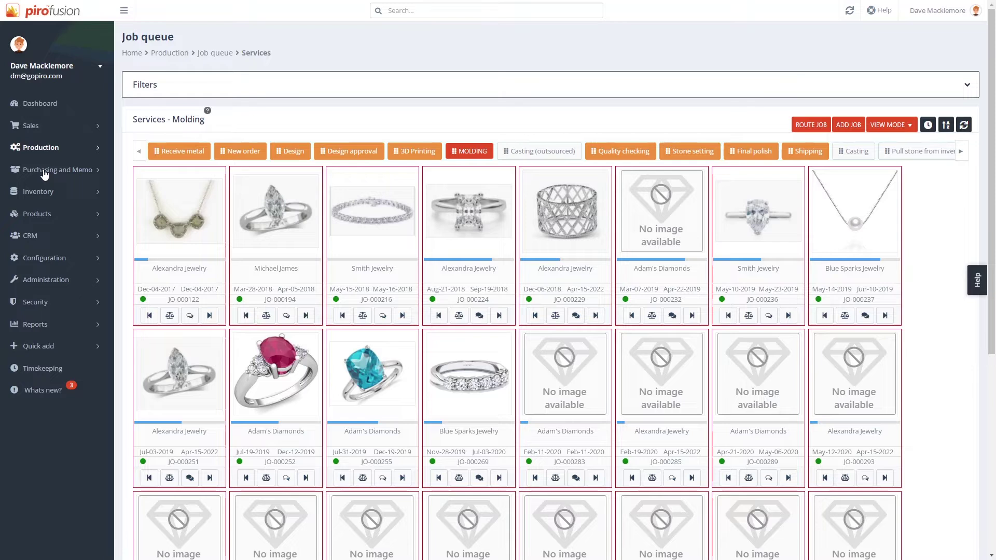
pyautogui.click(418, 155)
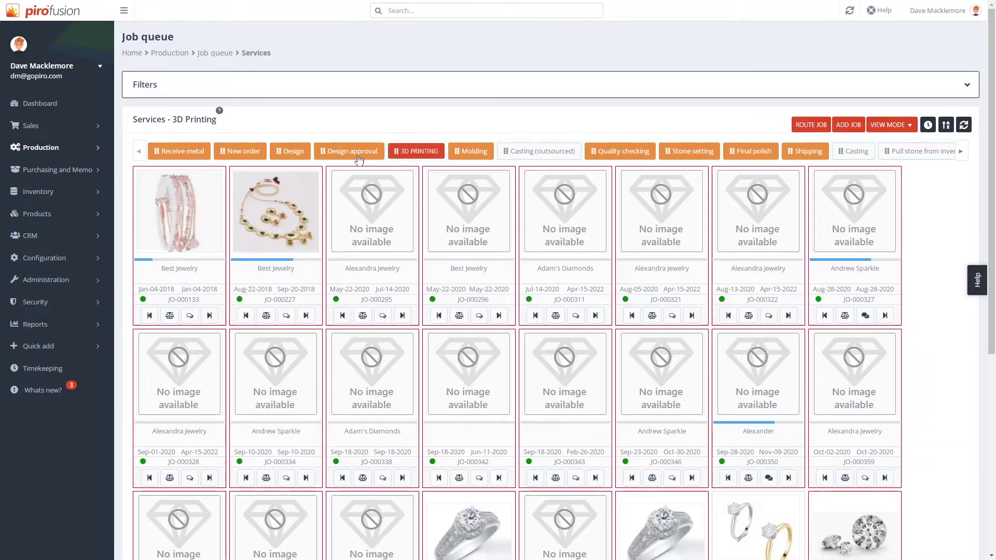
pyautogui.click(358, 157)
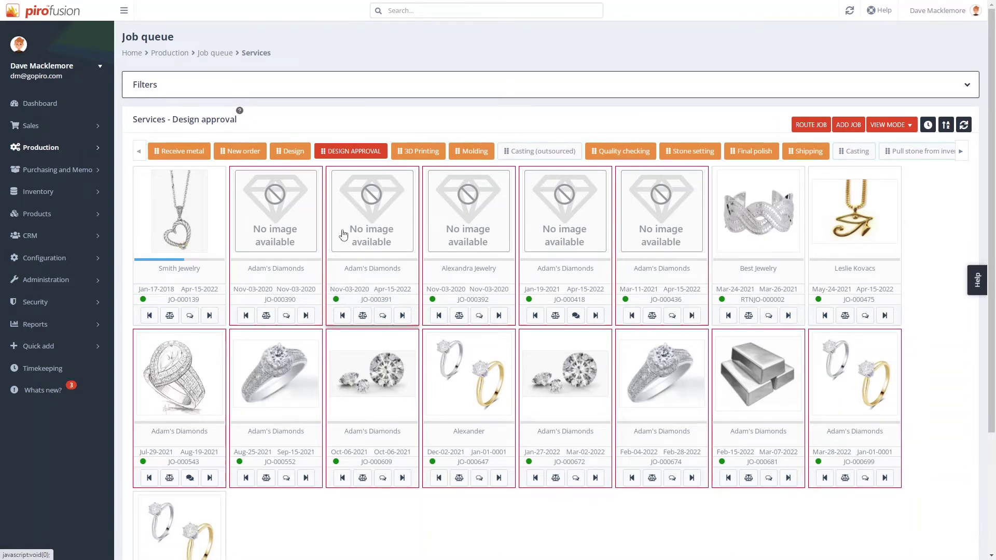
# Inspect job JO-000139's details card, then close it.
pyautogui.click(223, 228)
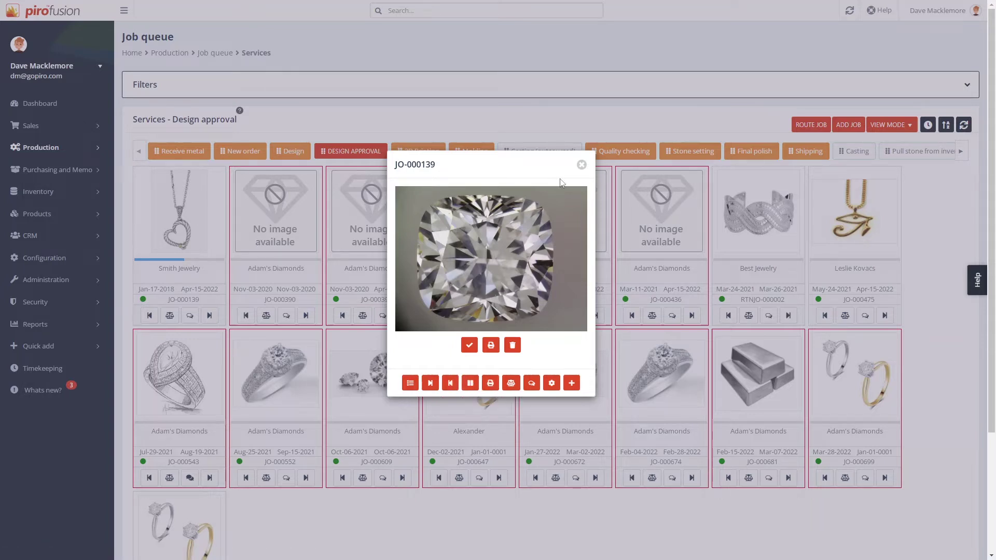
pyautogui.click(581, 165)
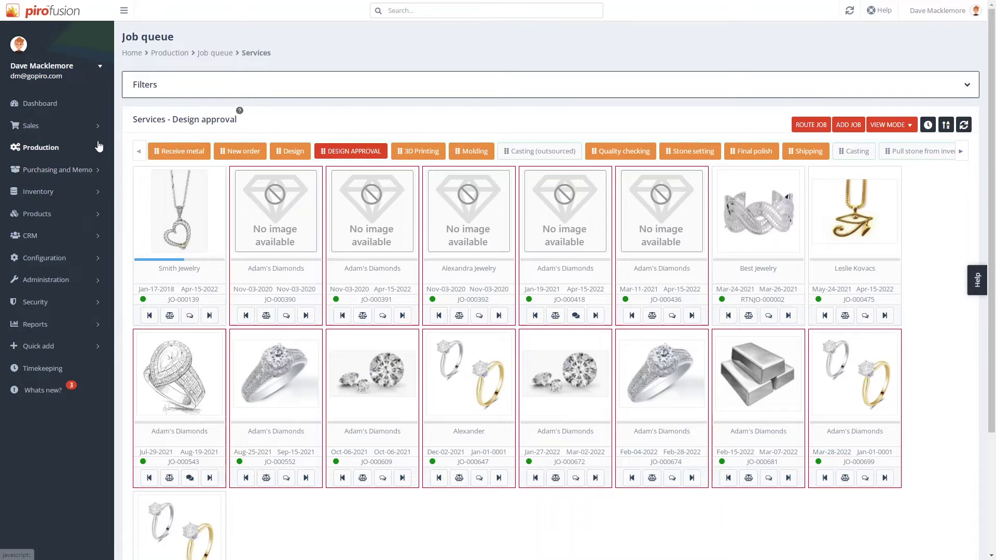
pyautogui.click(57, 148)
# Review the Route actions for JO-000732 in the Job orders list, then go to Timekeeping.
pyautogui.click(46, 191)
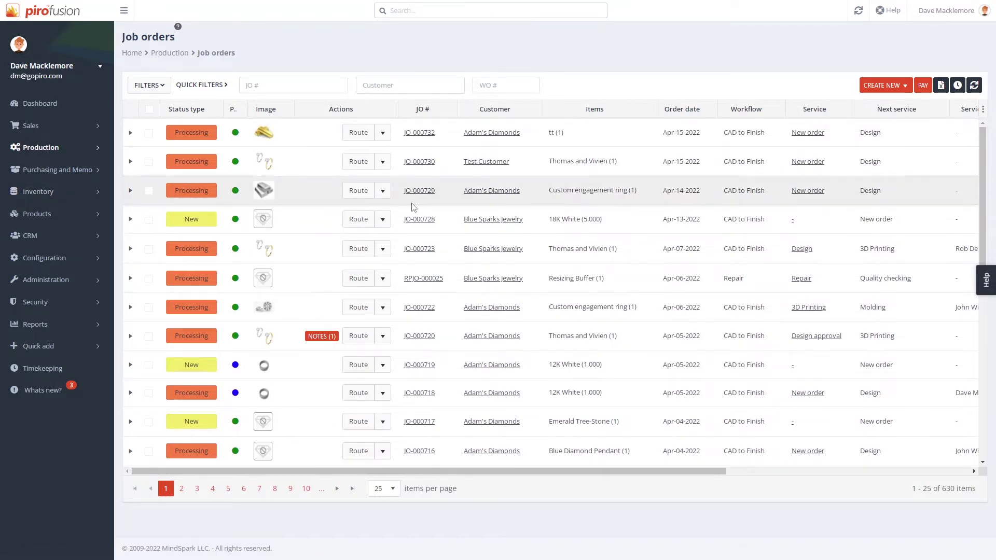
pyautogui.moveTo(524, 472); pyautogui.dragTo(508, 497)
pyautogui.click(381, 134)
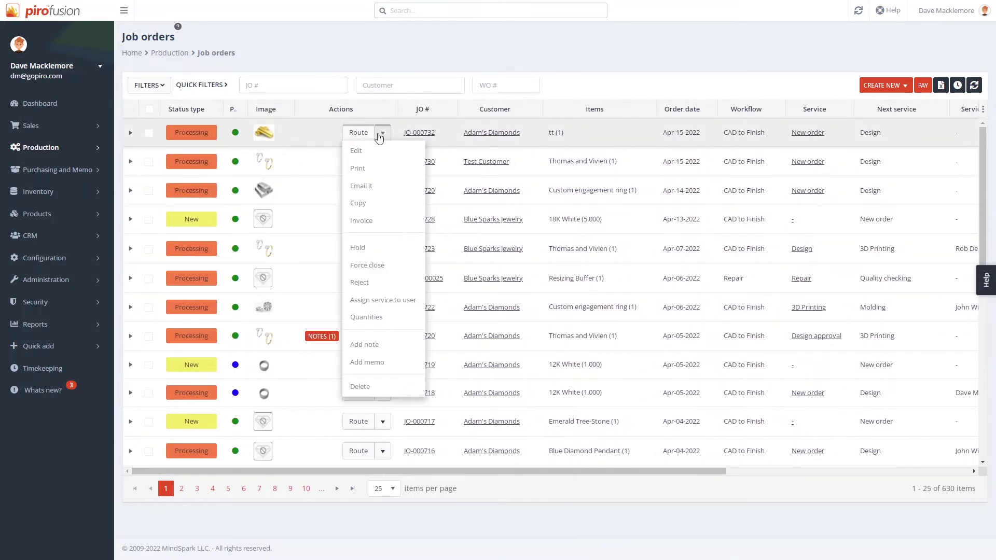
pyautogui.click(380, 133)
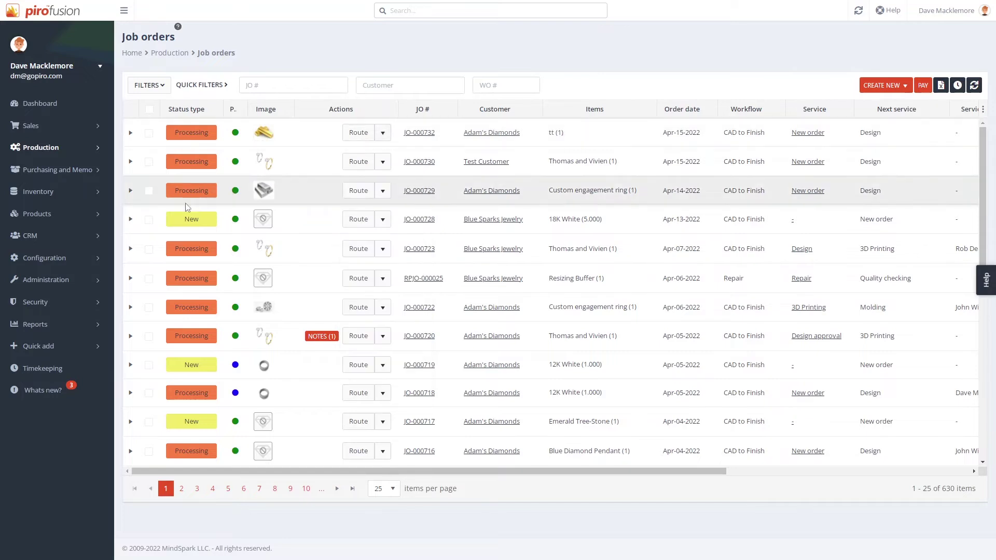
pyautogui.click(42, 369)
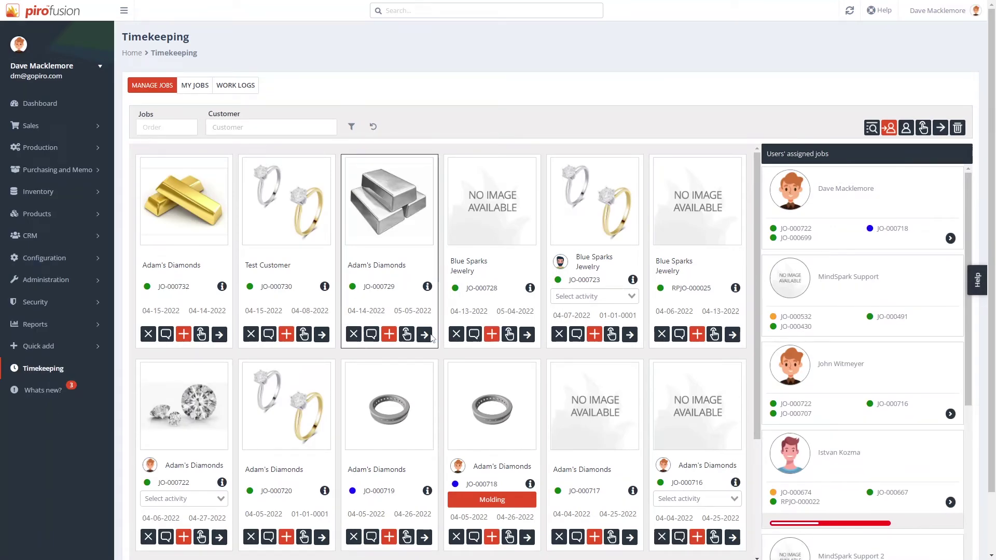
# Route JO-000728 to its New order service and assign the logged-in user to its card.
pyautogui.moveTo(789, 189); pyautogui.dragTo(487, 218)
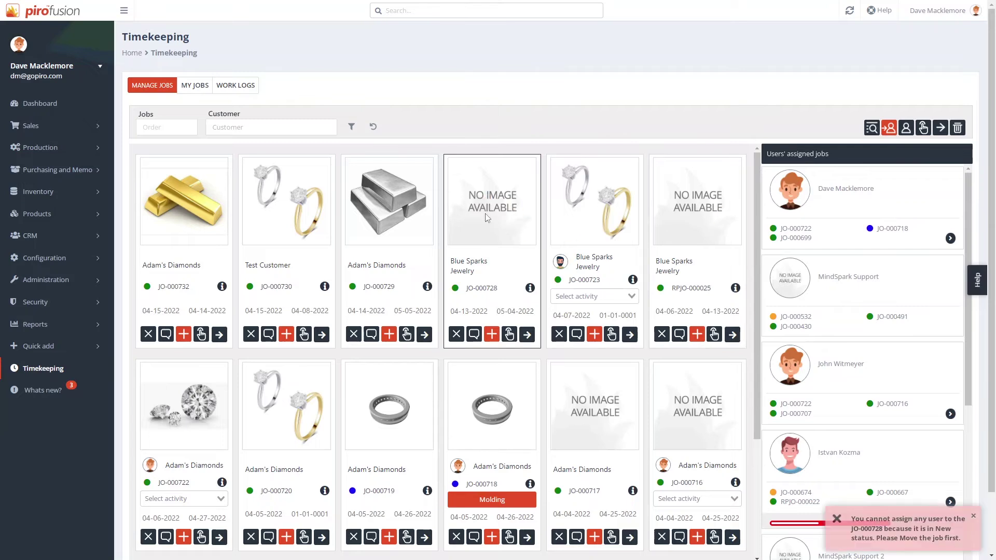
pyautogui.click(527, 336)
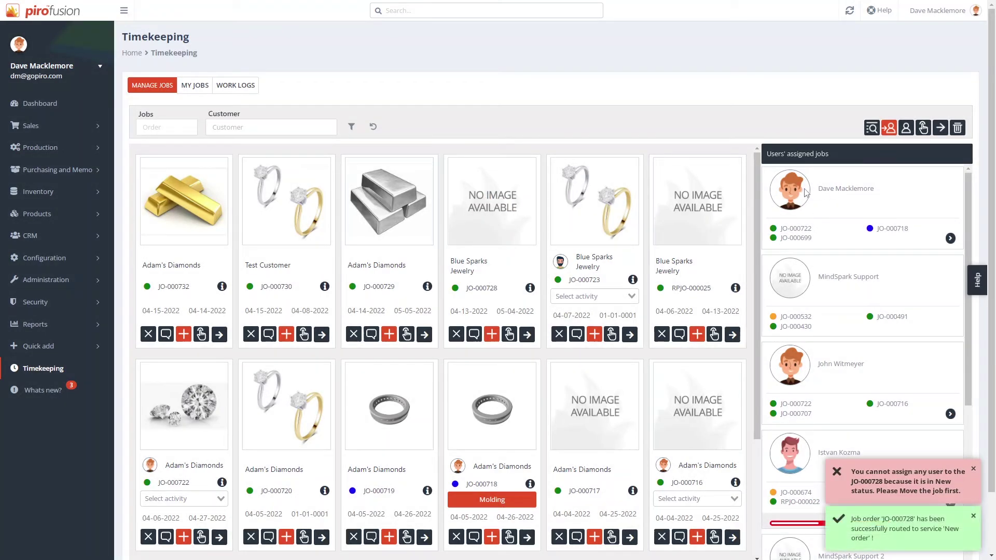
pyautogui.moveTo(806, 193); pyautogui.dragTo(522, 228)
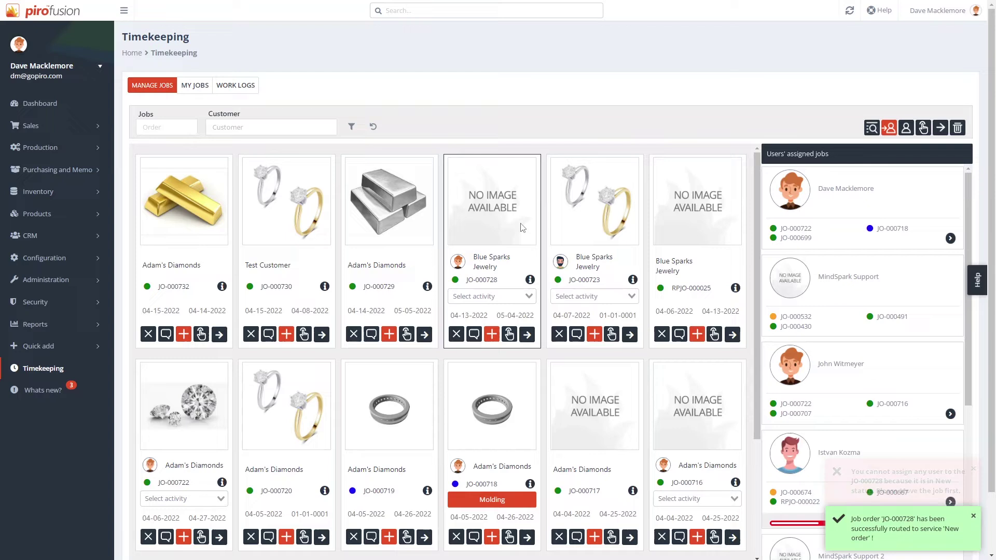
# Time a brief Molding activity on JO-000728 under My Jobs and check the Work Logs entries.
pyautogui.click(201, 85)
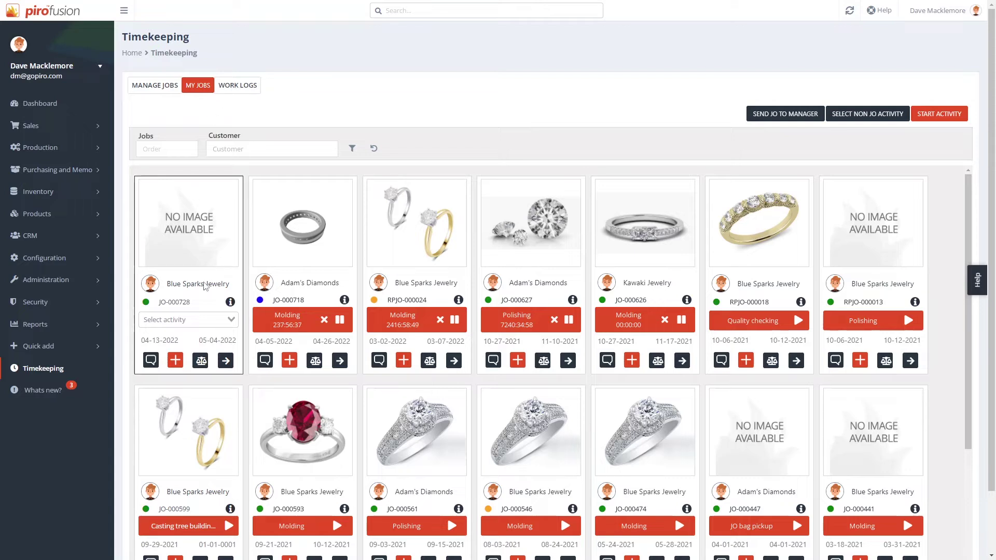
pyautogui.click(227, 320)
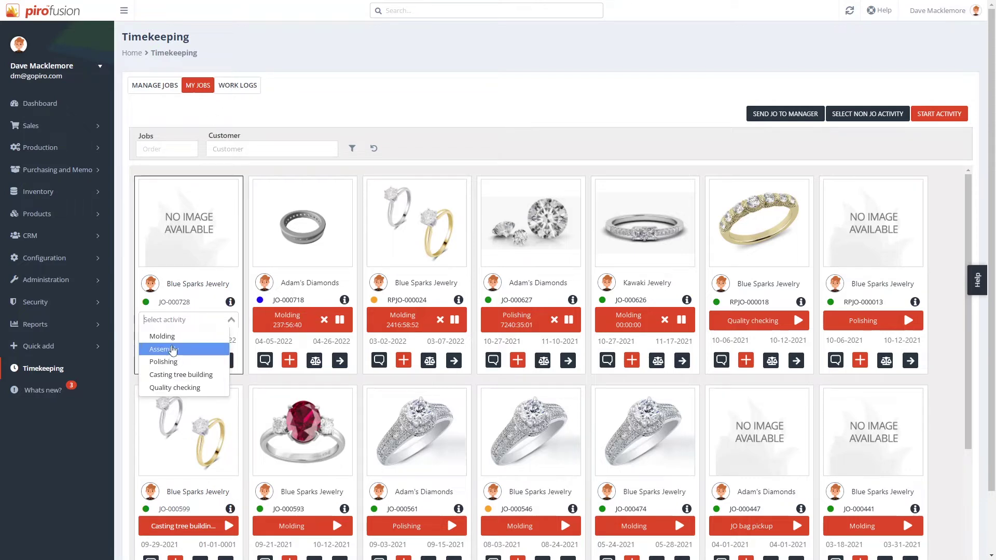
pyautogui.click(165, 336)
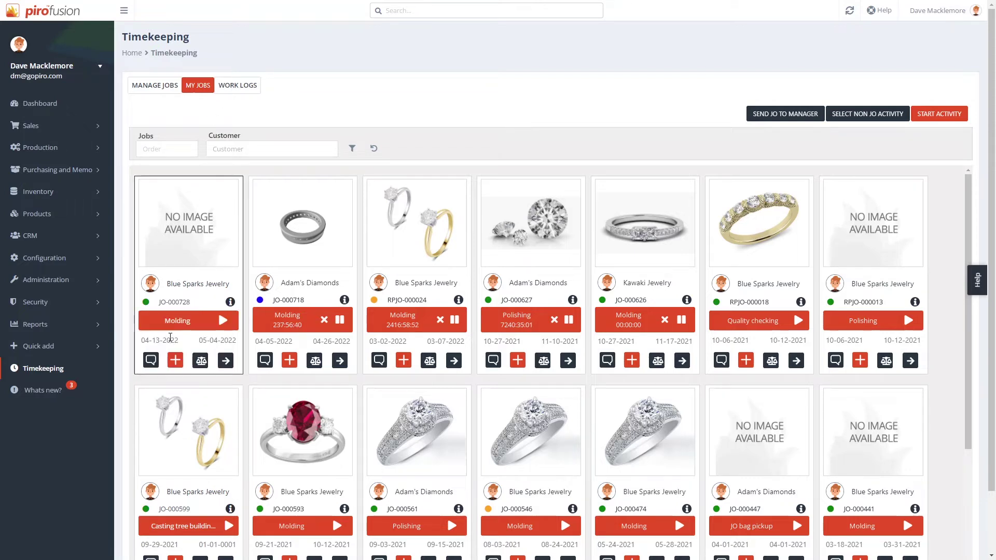
pyautogui.click(223, 321)
pyautogui.click(224, 321)
pyautogui.click(238, 86)
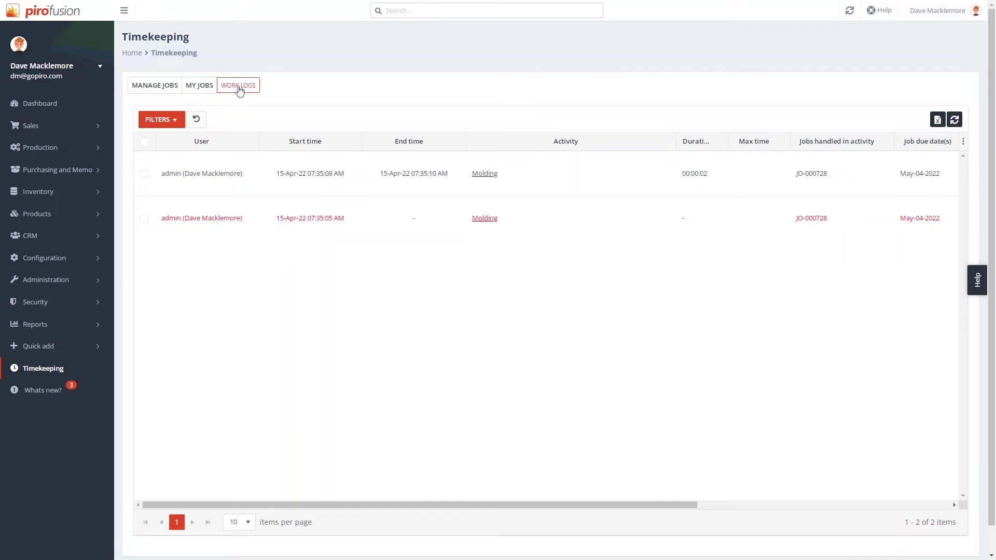
pyautogui.click(83, 149)
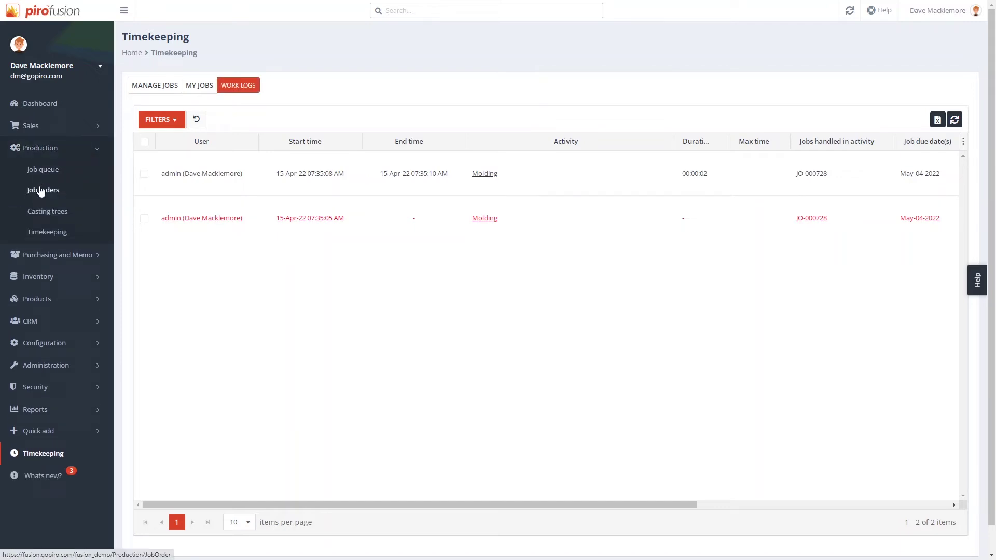
# Open job order JO-000717 and show its 11 services, from New order to Final polish.
pyautogui.click(42, 190)
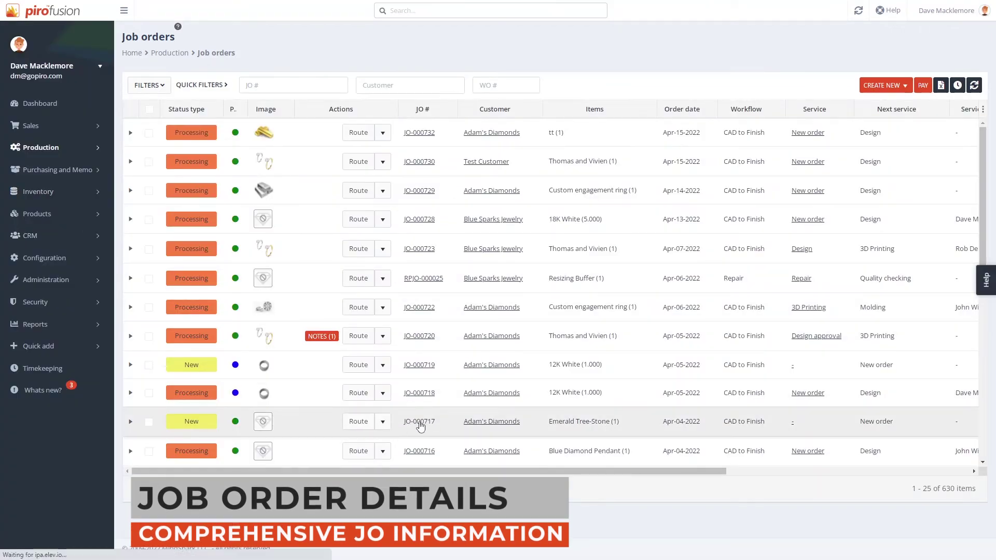
pyautogui.click(419, 423)
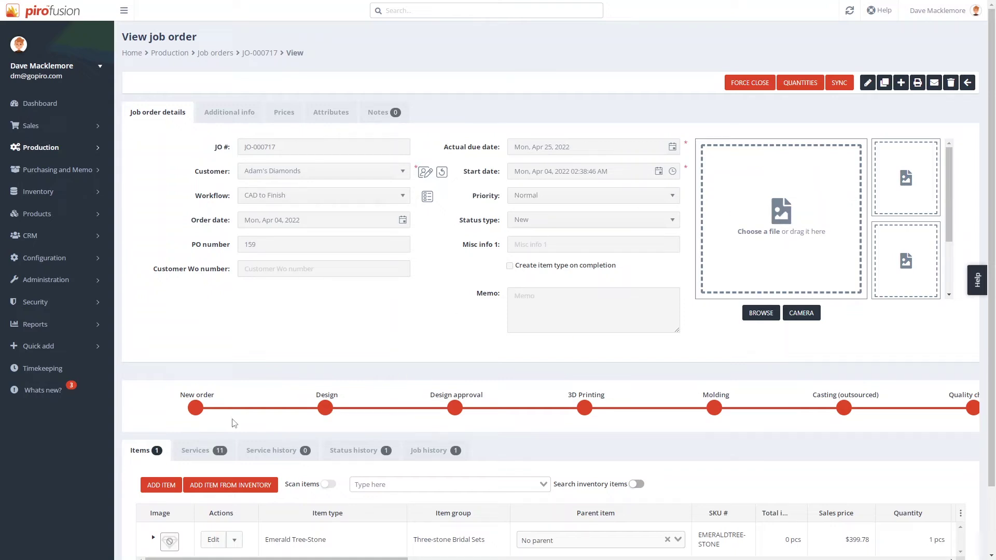
pyautogui.scroll(-4, 533, 407)
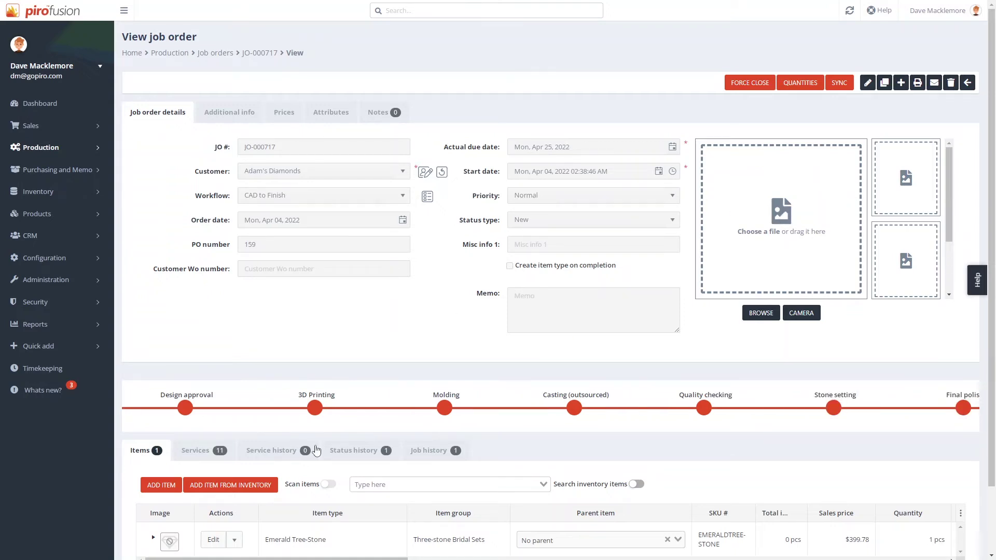
pyautogui.click(188, 458)
pyautogui.scroll(-7, 318, 463)
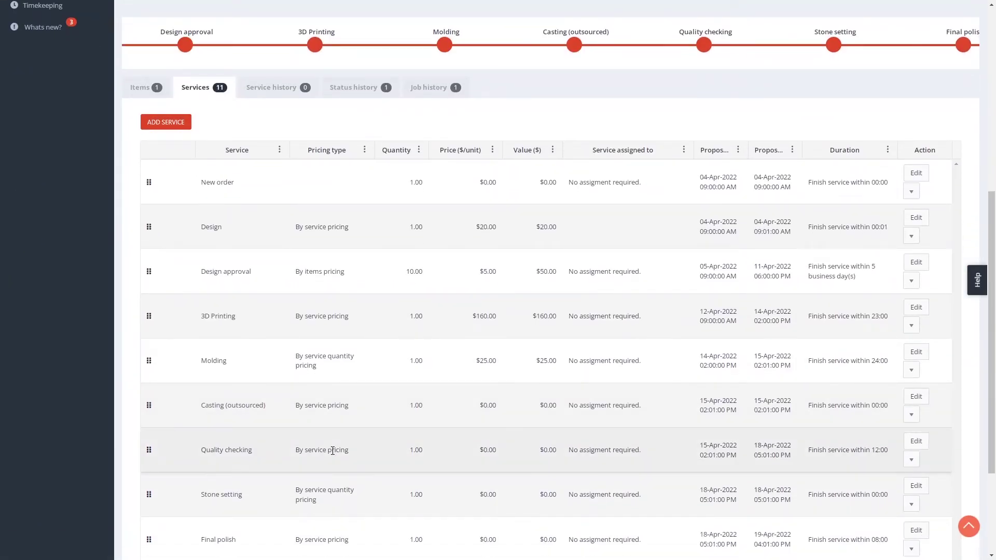
# Edit the 3D Printing service: price from 160 to 100, completion from 23 to 48 hours.
pyautogui.click(916, 310)
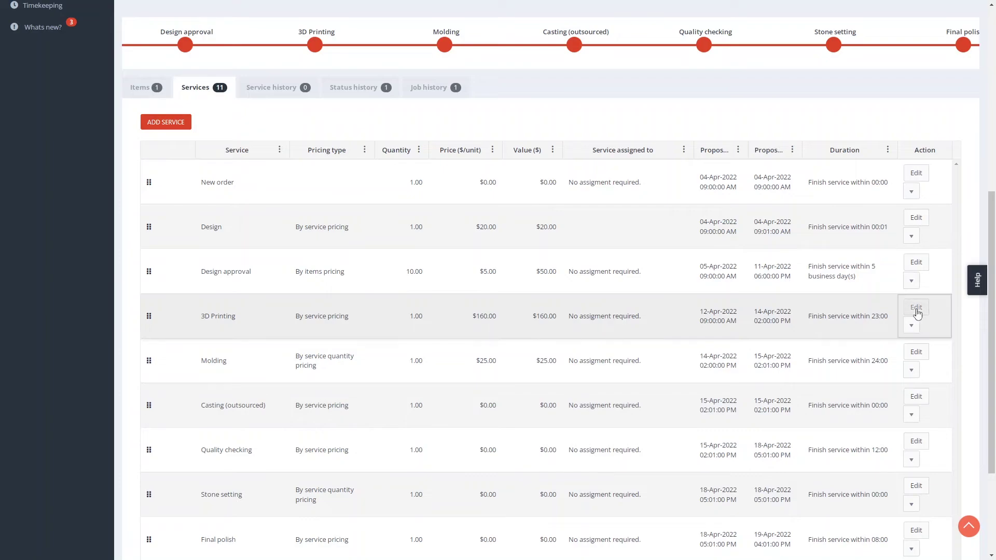
pyautogui.moveTo(466, 263); pyautogui.dragTo(510, 262)
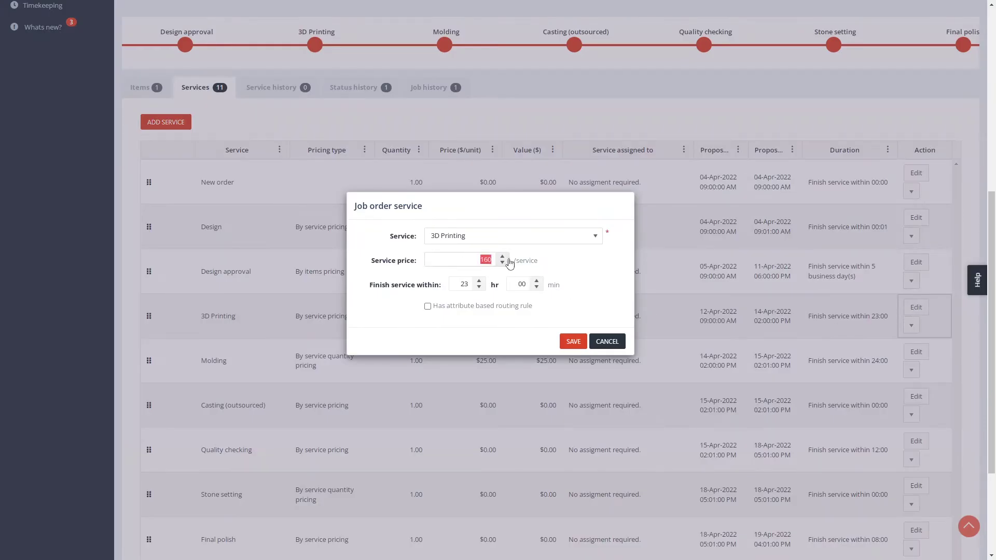
pyautogui.write('100')
pyautogui.doubleClick(473, 284)
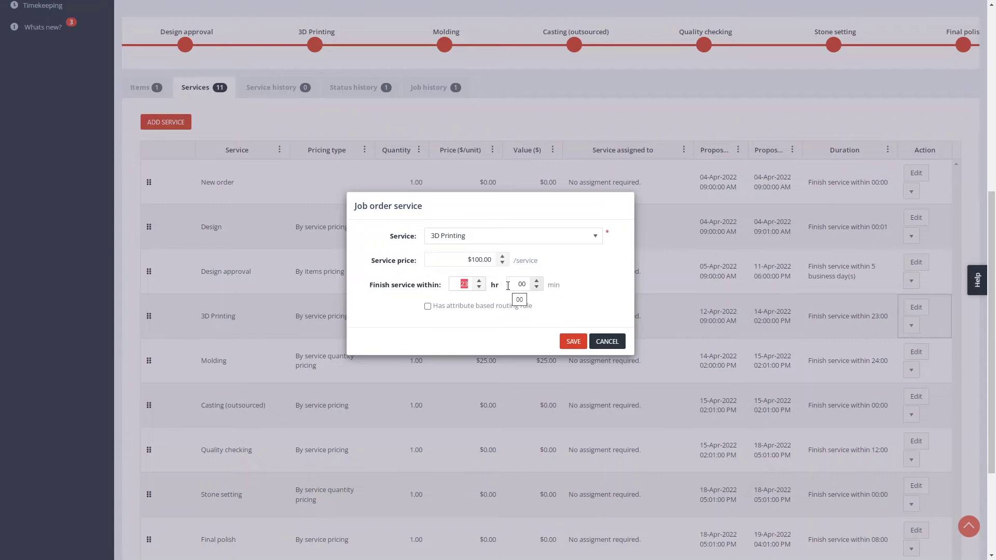
pyautogui.write('48')
pyautogui.click(573, 343)
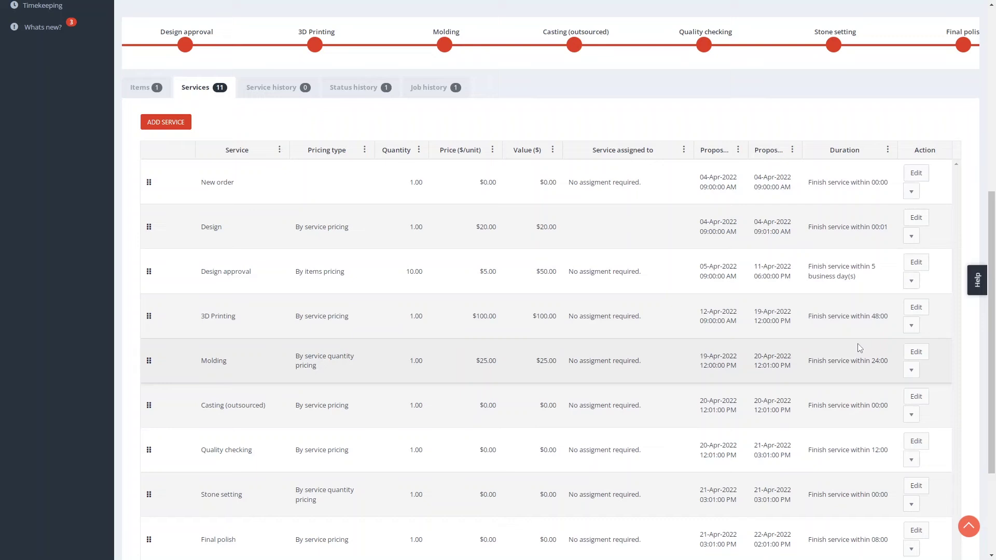
# Post the note 'test note' on JO-000717's Notes tab.
pyautogui.scroll(7, 859, 374)
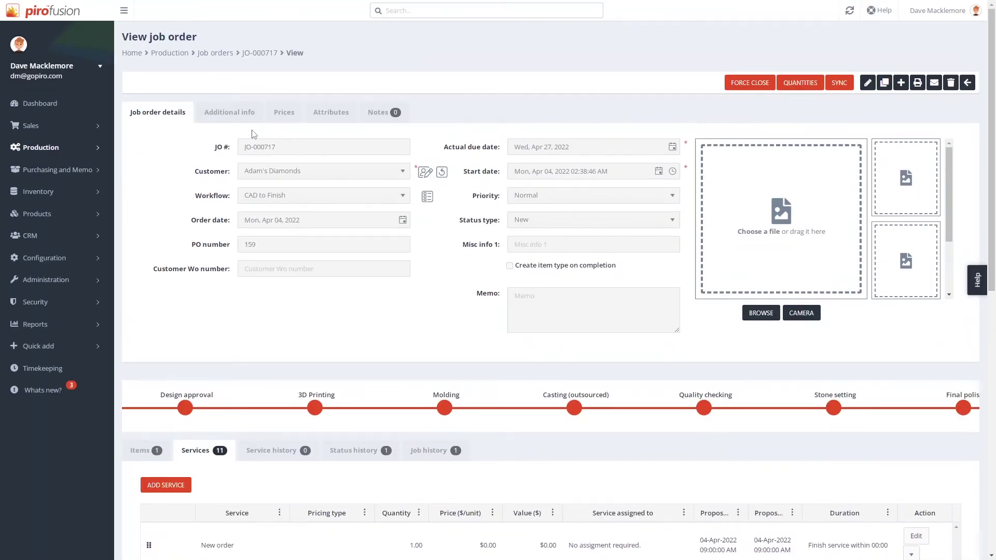
pyautogui.click(243, 112)
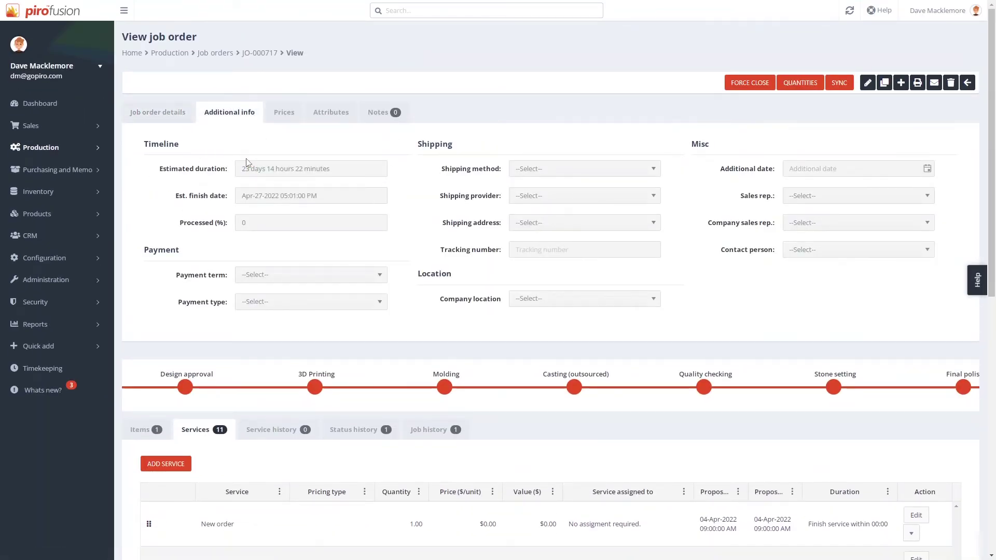
pyautogui.click(382, 113)
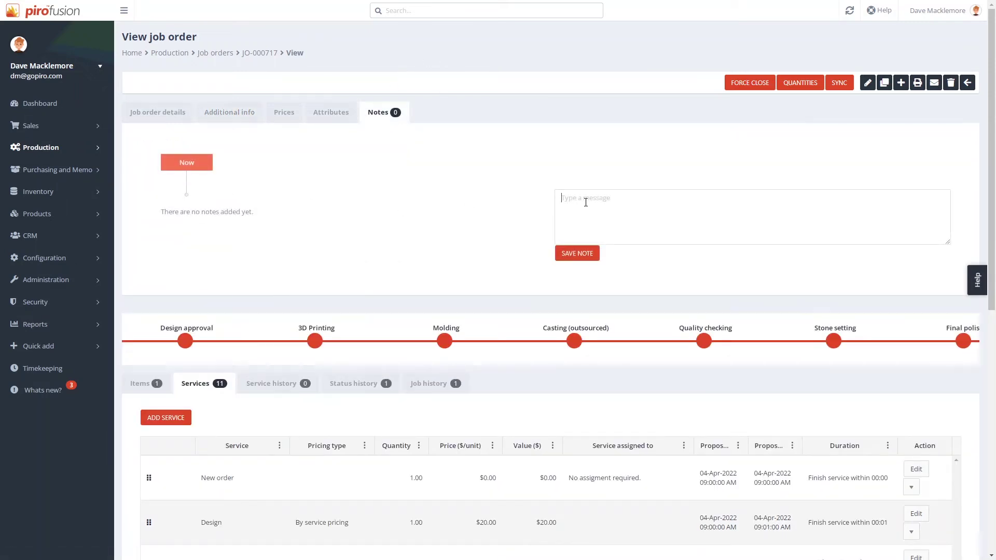
pyautogui.click(566, 200)
pyautogui.write('test ')
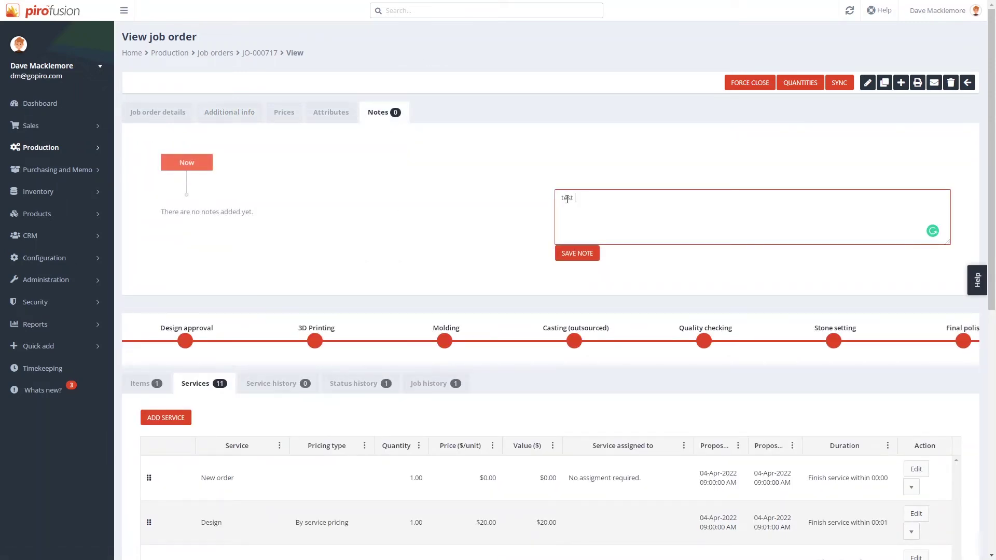
pyautogui.write('note')
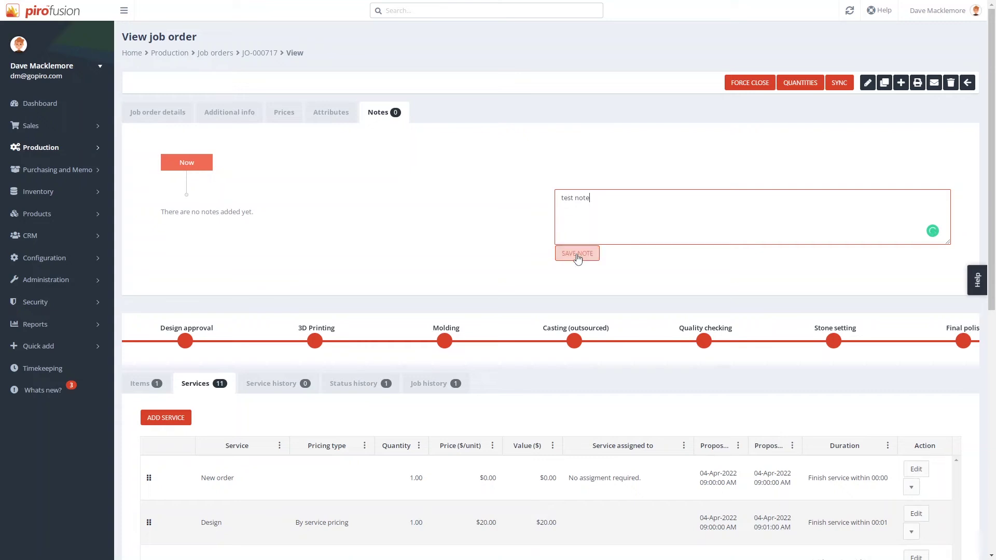
pyautogui.click(575, 254)
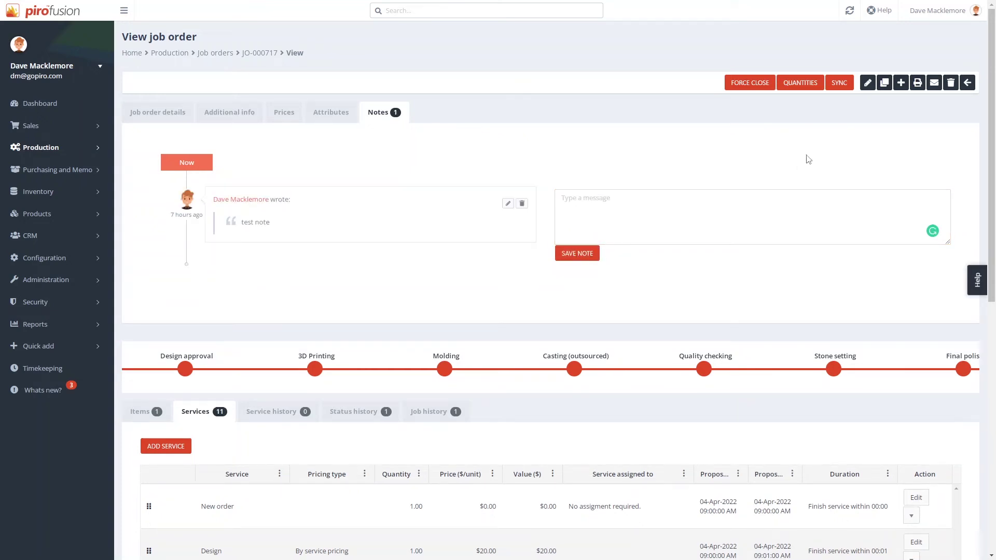
pyautogui.click(865, 86)
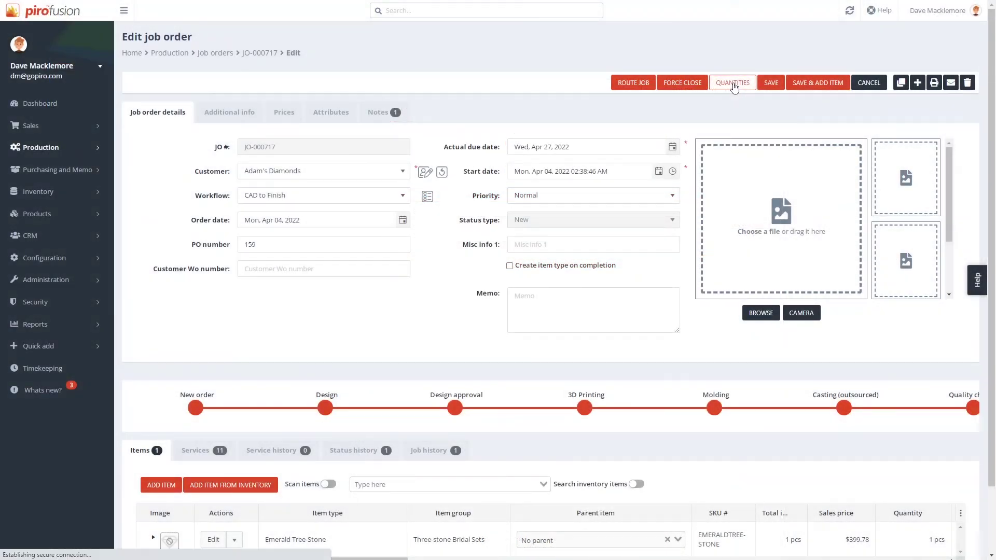
pyautogui.click(733, 83)
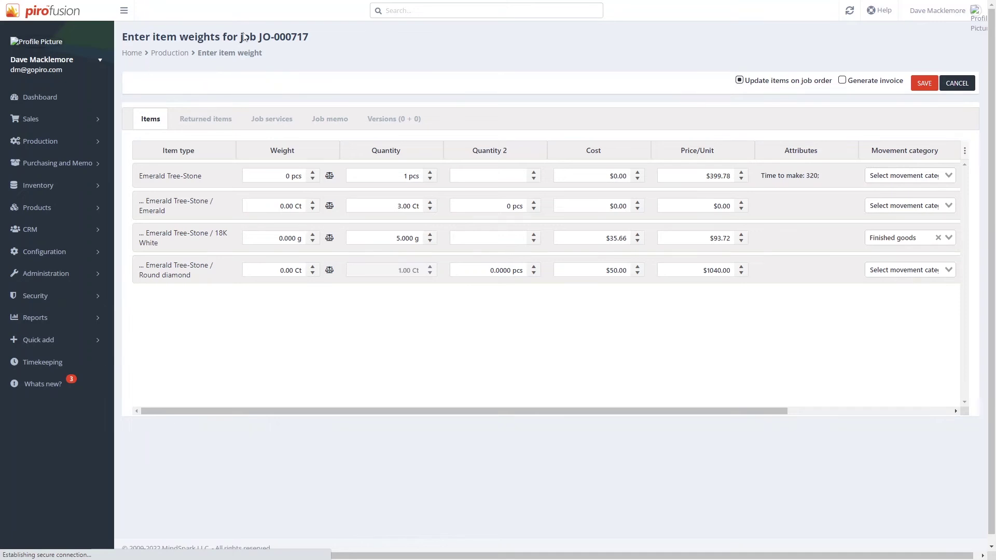
pyautogui.moveTo(224, 37); pyautogui.dragTo(116, 51)
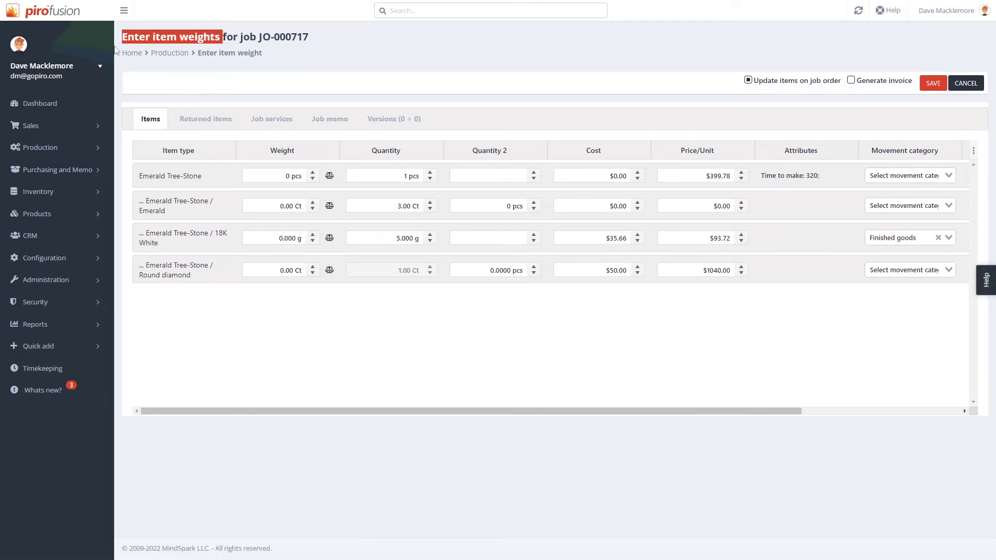
pyautogui.click(209, 50)
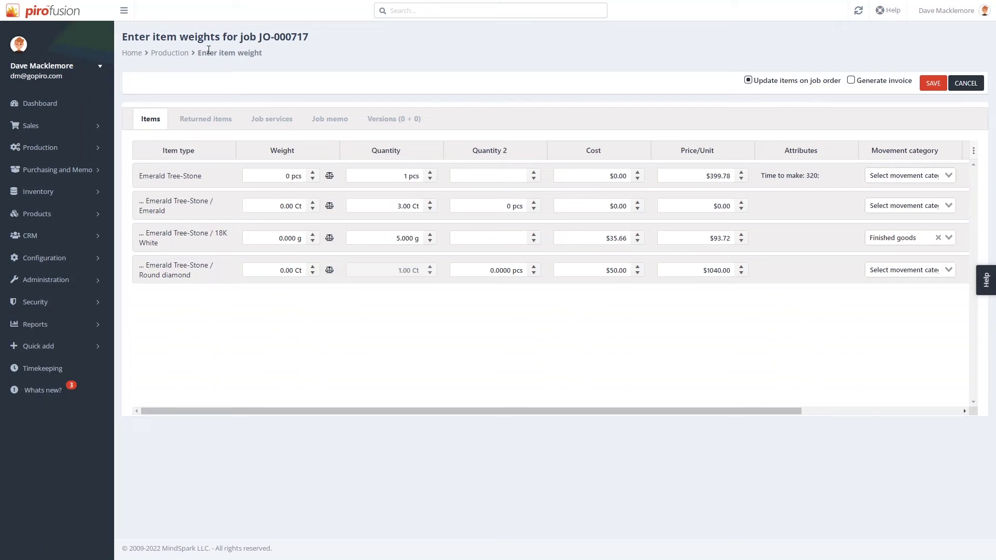
pyautogui.click(279, 174)
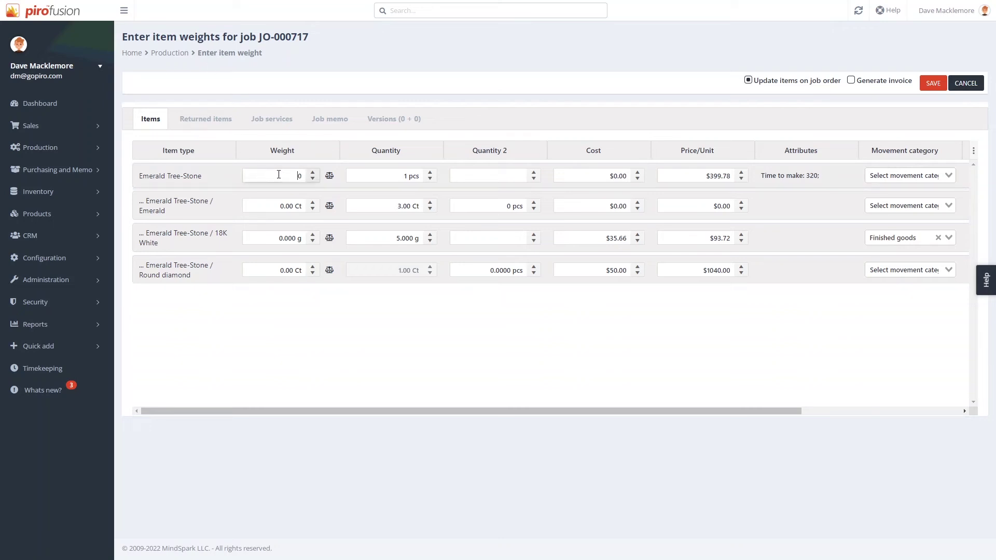
pyautogui.click(407, 178)
pyautogui.click(393, 118)
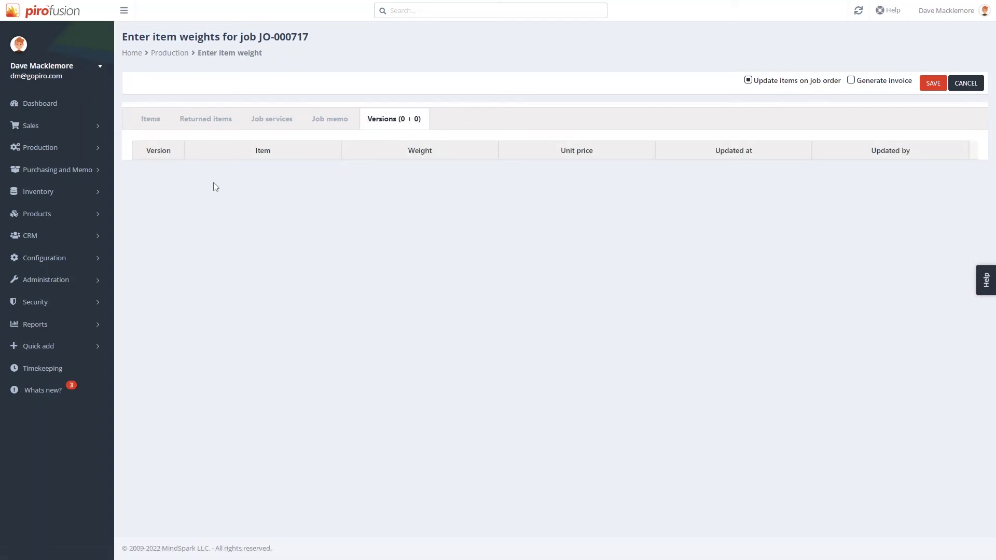
pyautogui.click(965, 84)
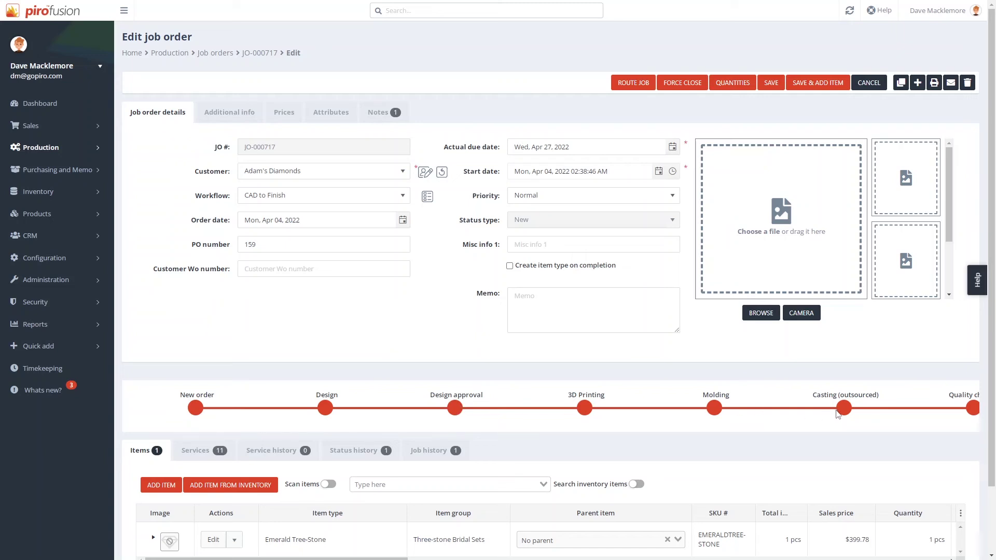
# Scroll JO-000717's stage bar through Invoicing and Shipping, then exit to the Job orders list.
pyautogui.scroll(-3, 841, 406)
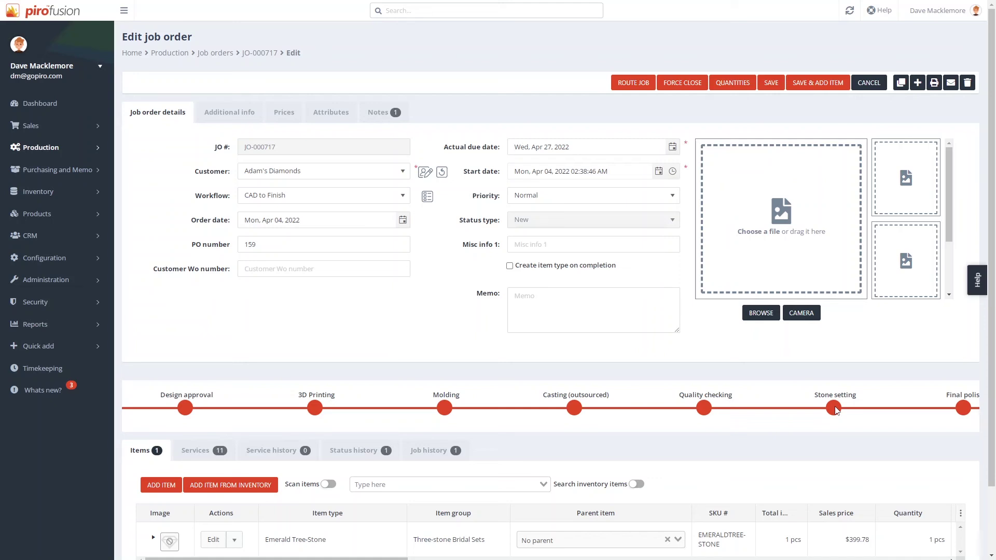
pyautogui.hscroll(-3, 264, 410)
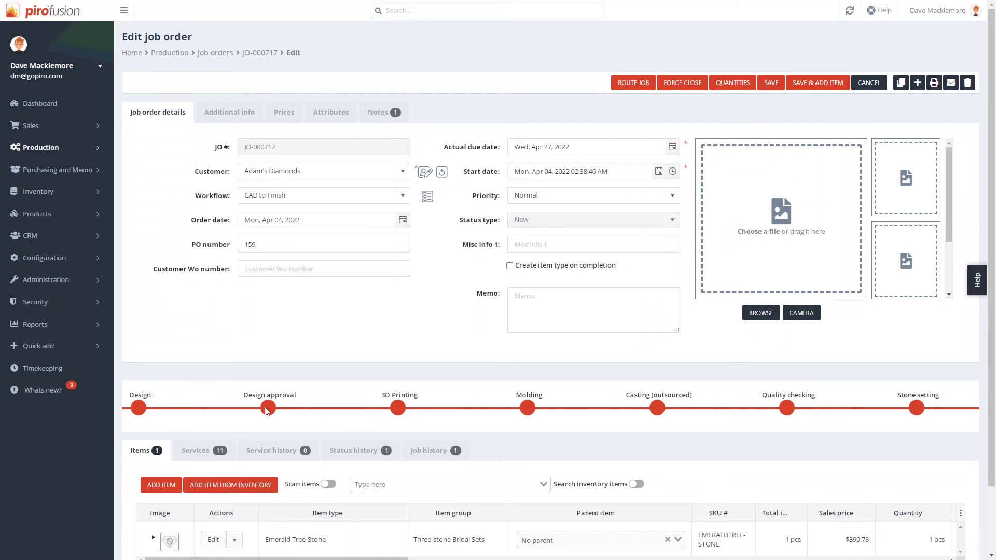
pyautogui.hscroll(-2, 265, 409)
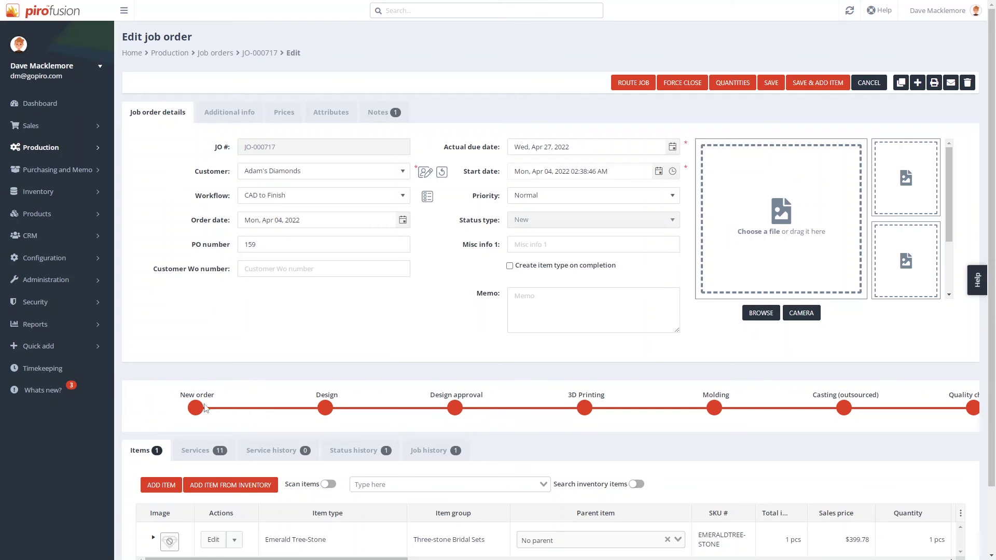
pyautogui.hscroll(10, 721, 408)
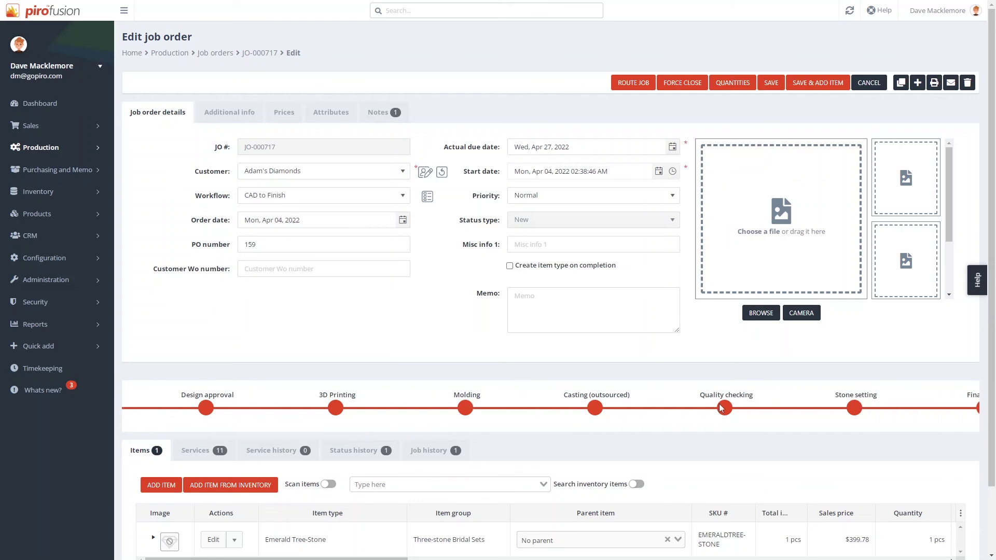
pyautogui.hscroll(6, 721, 409)
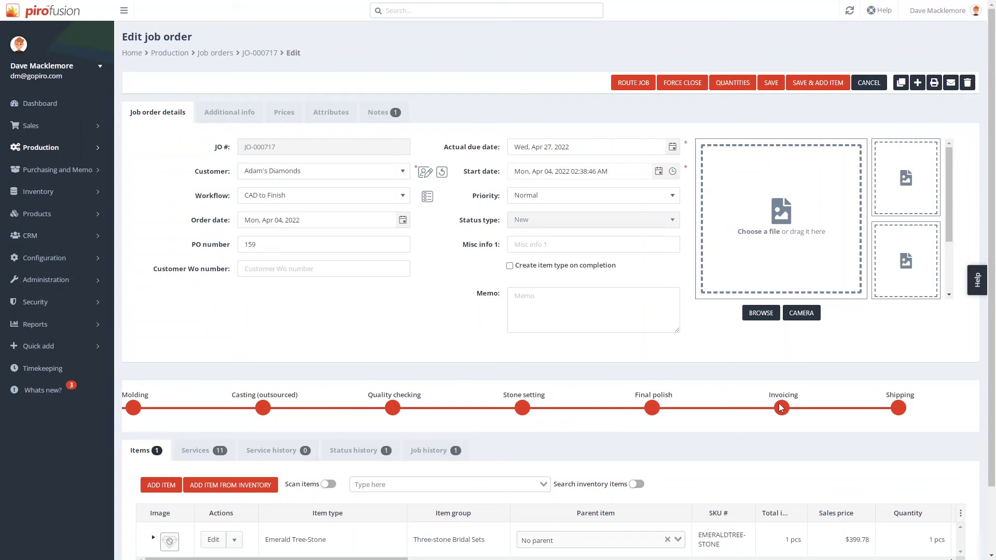
pyautogui.click(781, 408)
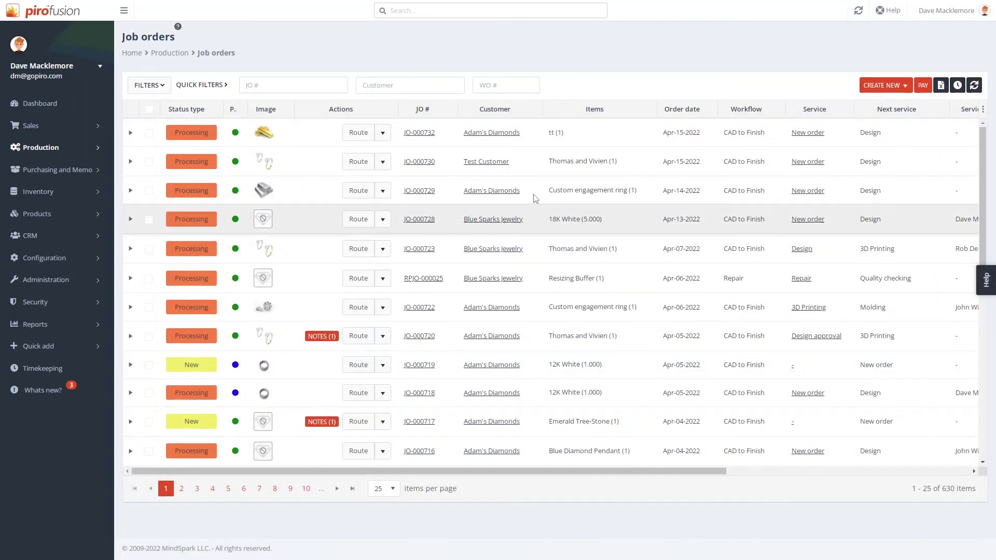
pyautogui.click(382, 134)
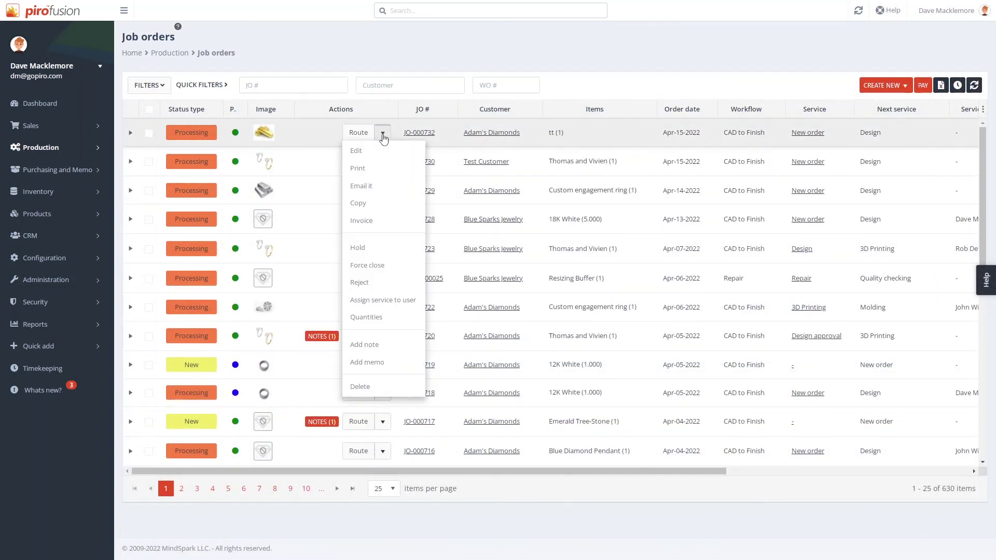
pyautogui.click(365, 222)
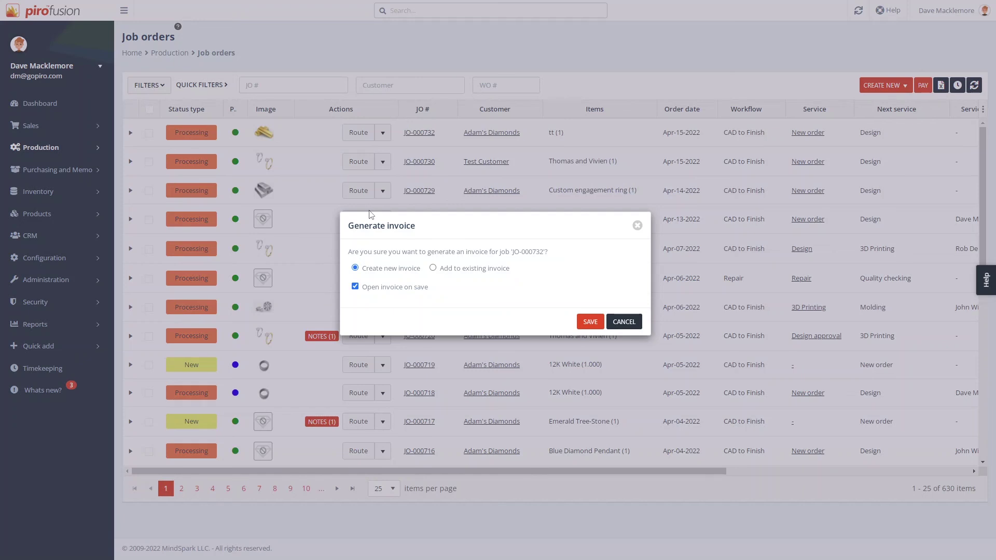
pyautogui.click(627, 326)
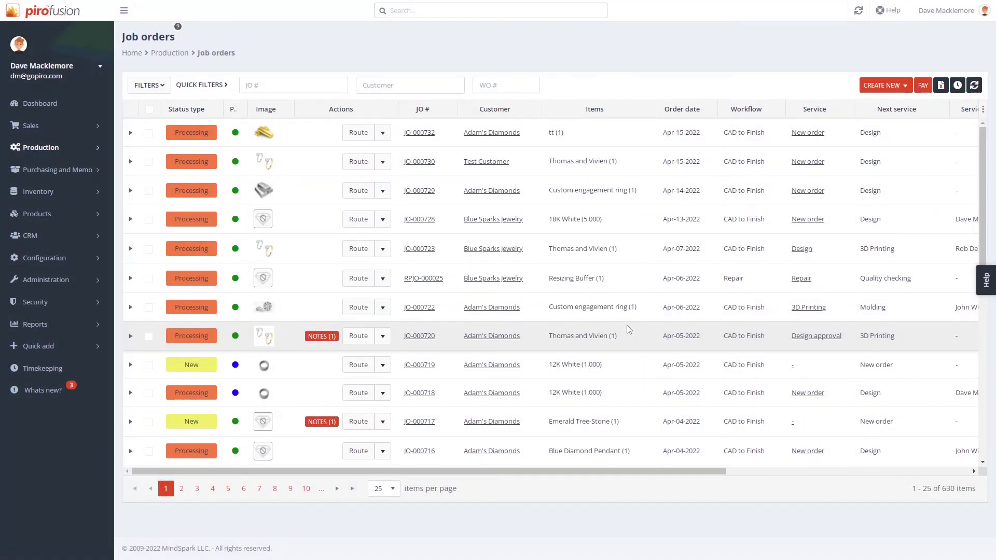
# Open Design approval's Notifications from Configuration > Services and expand its Service start email to the Customer.
pyautogui.click(97, 258)
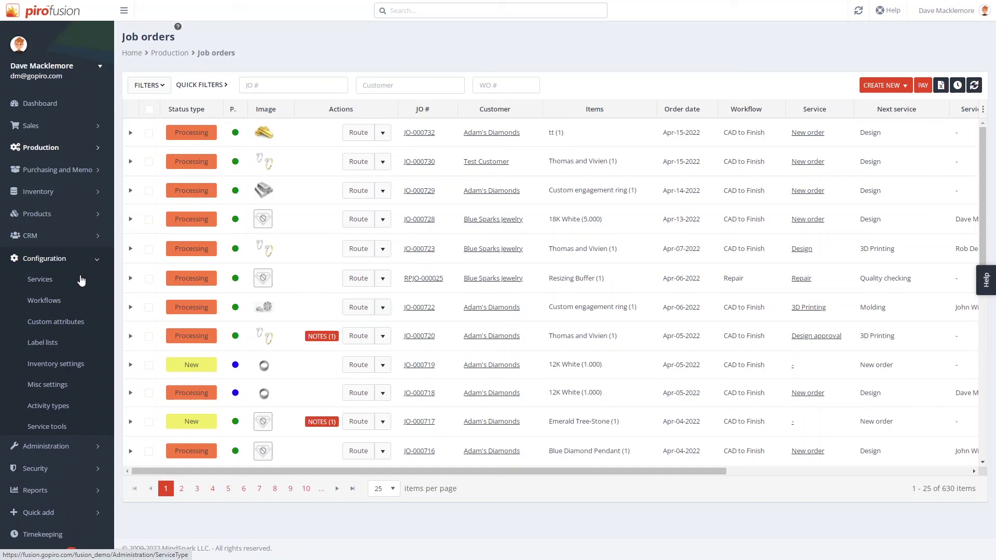
pyautogui.click(35, 285)
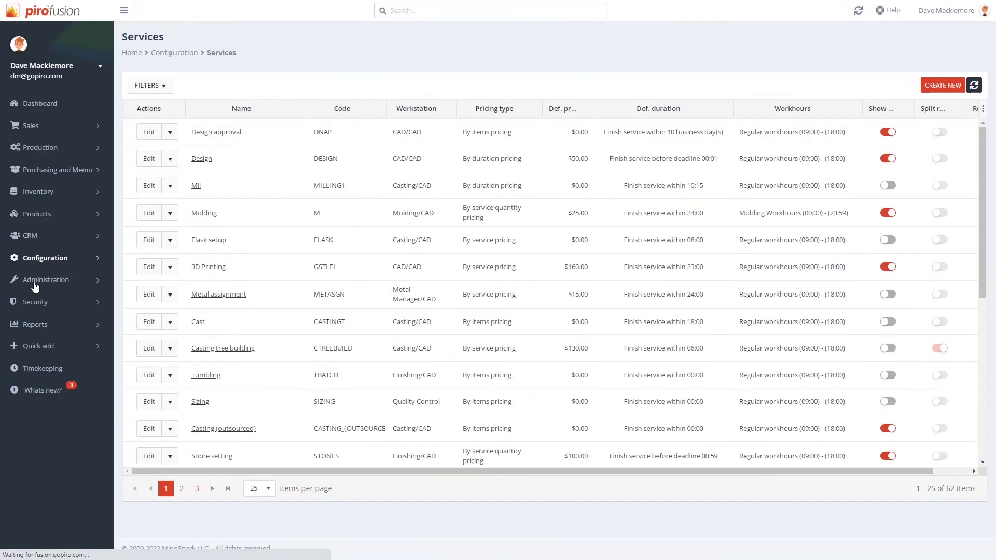
pyautogui.click(171, 134)
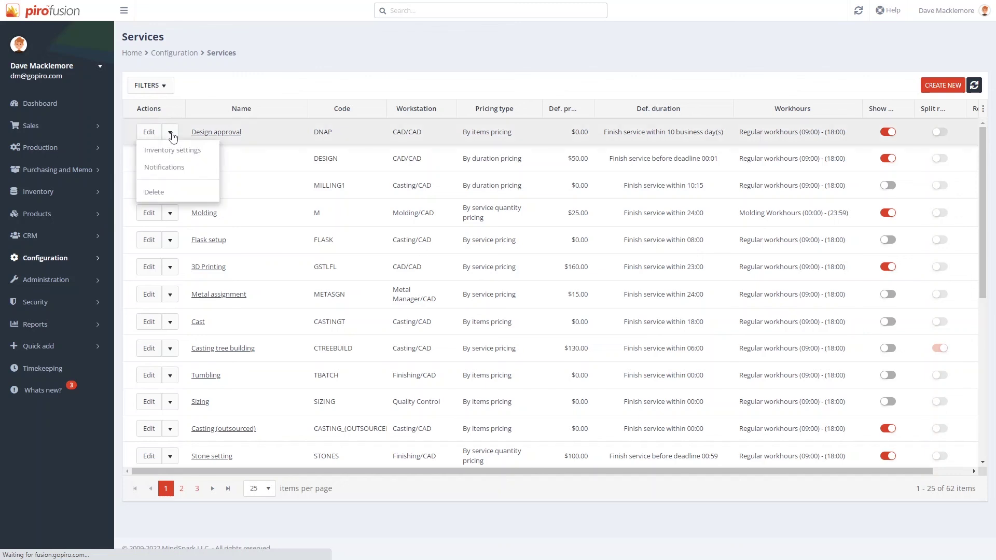
pyautogui.click(162, 168)
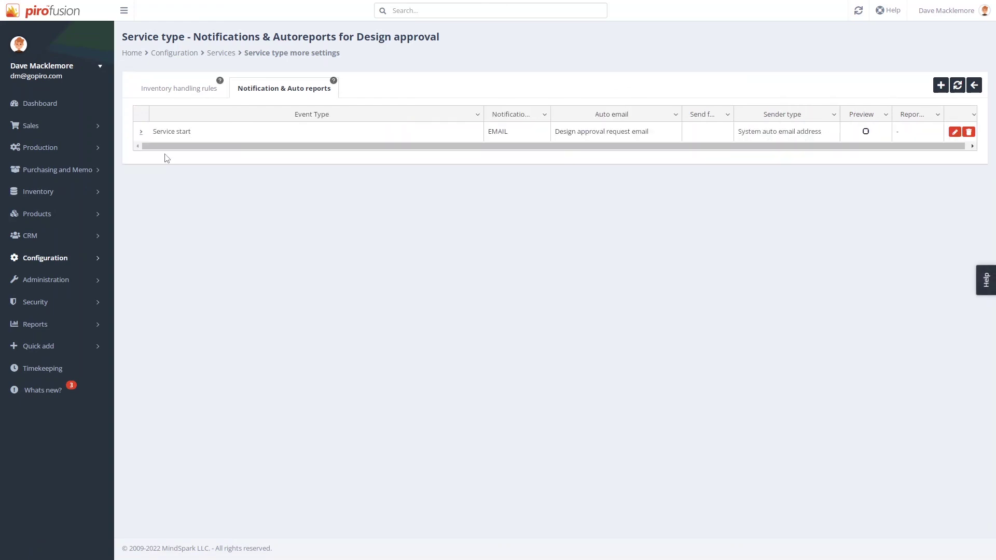
pyautogui.click(141, 132)
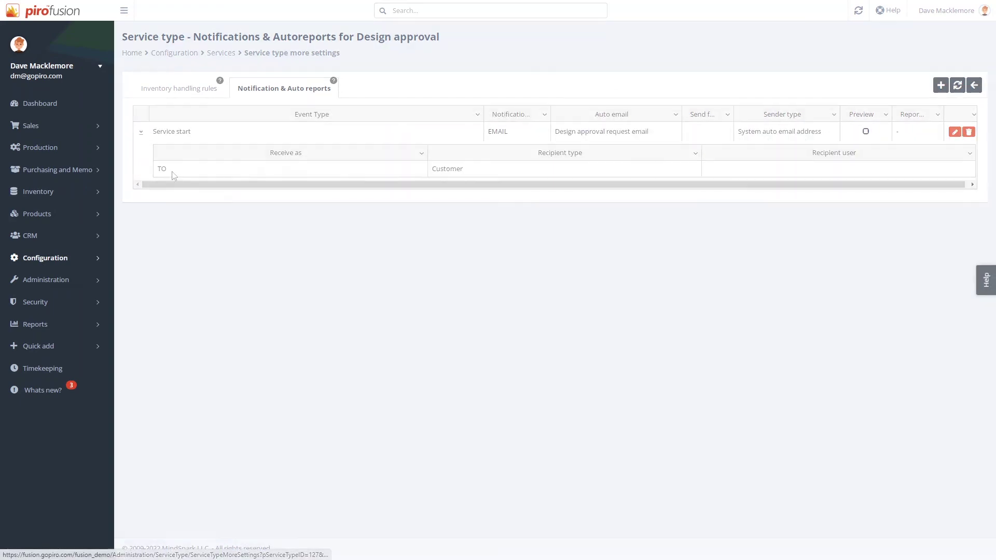